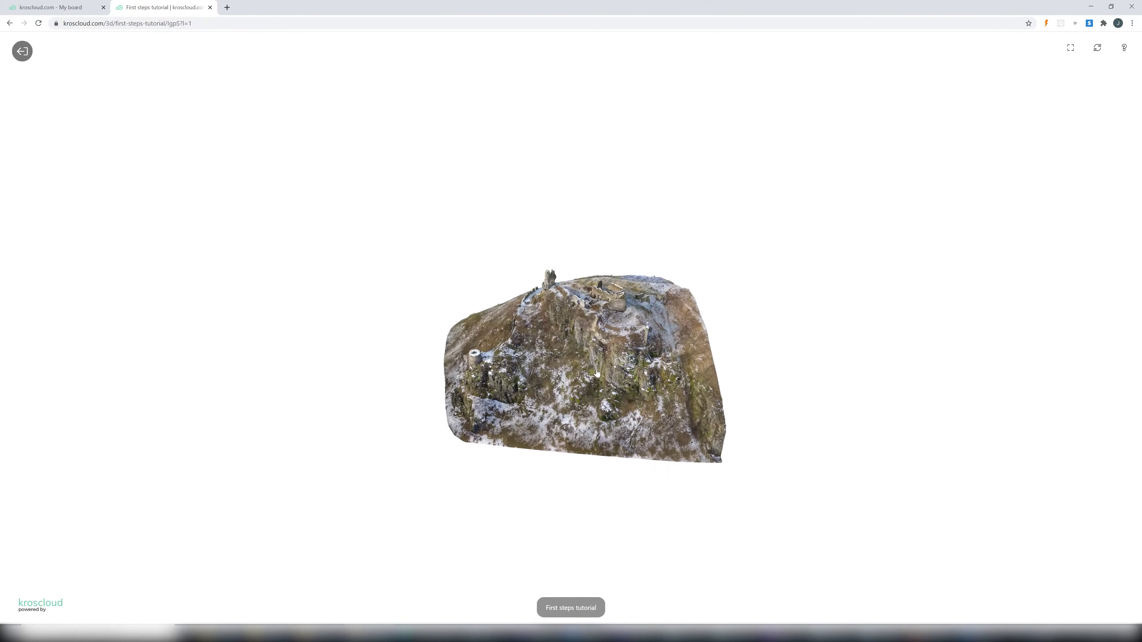
Step: Close the published 3D view, open the First steps tutorial scene in the editor and view its information settings
{"action": "left_click_drag", "start_coordinate": [622, 365], "coordinate": [654, 351]}
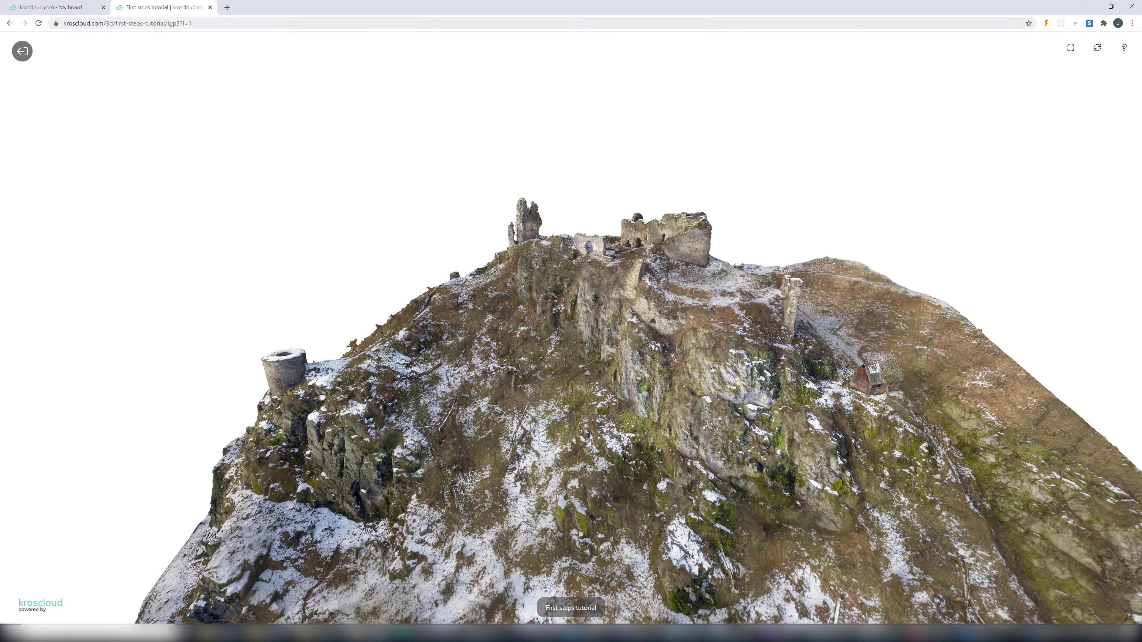
{"action": "left_click", "coordinate": [210, 7]}
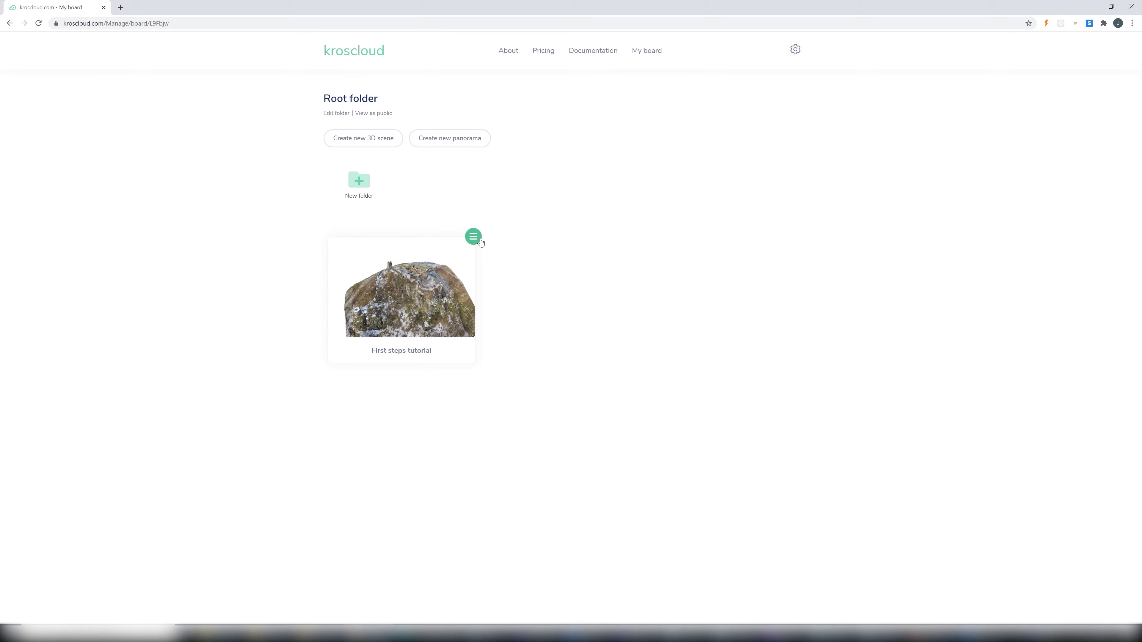
{"action": "left_click", "coordinate": [473, 236]}
{"action": "left_click", "coordinate": [503, 265]}
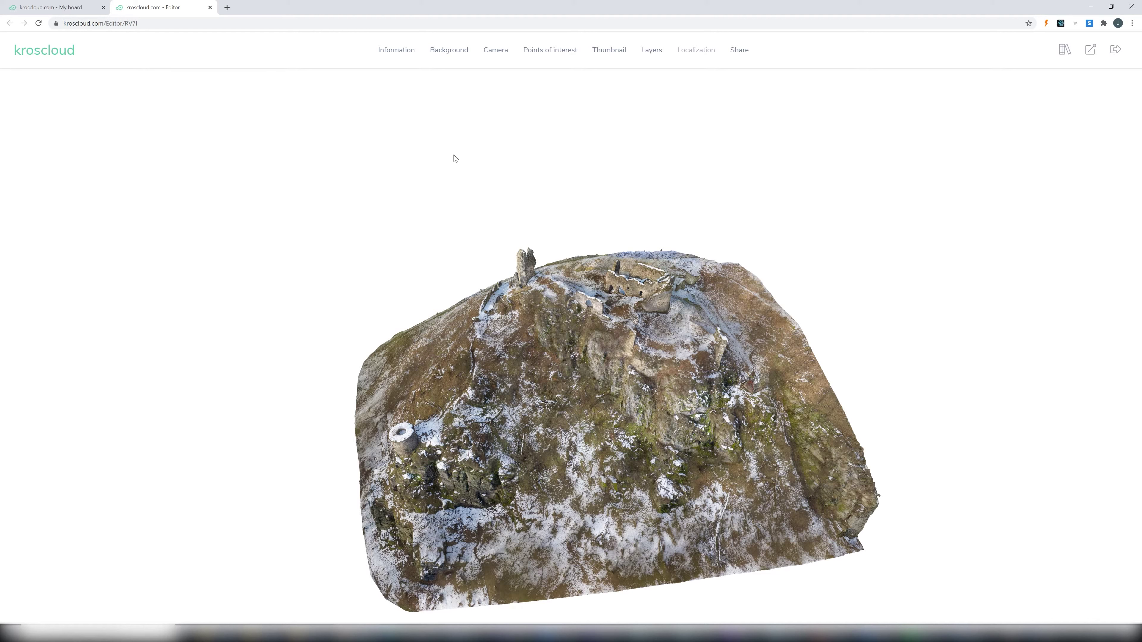
{"action": "left_click", "coordinate": [396, 50]}
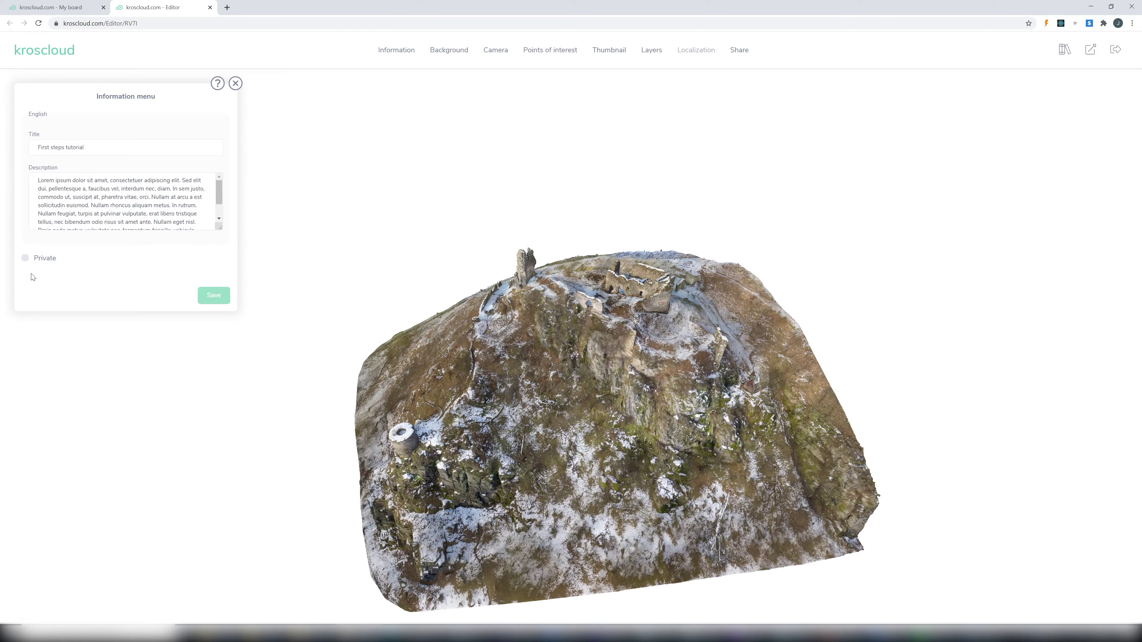
Step: Set the scene background to the built-in panorama Light skybox 4k, save it, and open the camera settings
{"action": "left_click", "coordinate": [457, 51]}
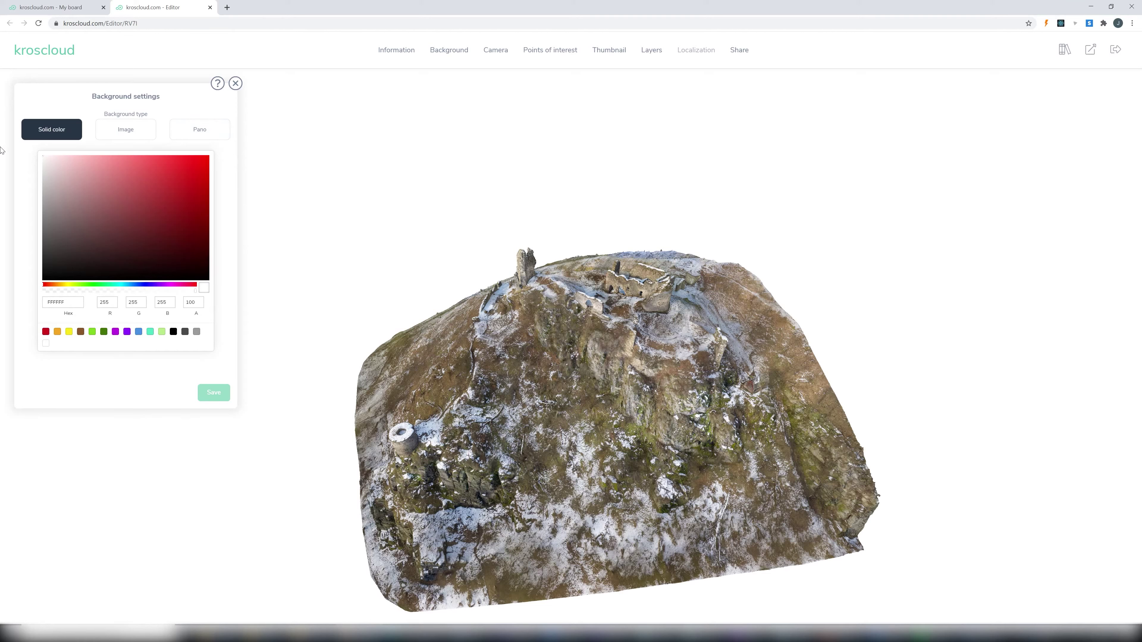
{"action": "left_click", "coordinate": [196, 131]}
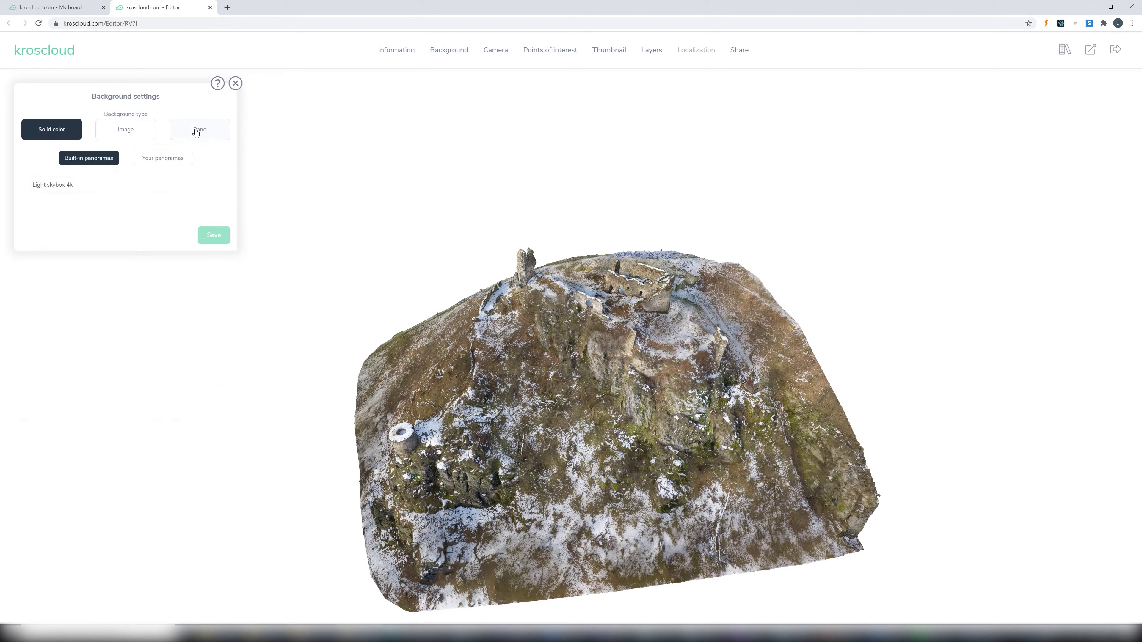
{"action": "left_click", "coordinate": [116, 195]}
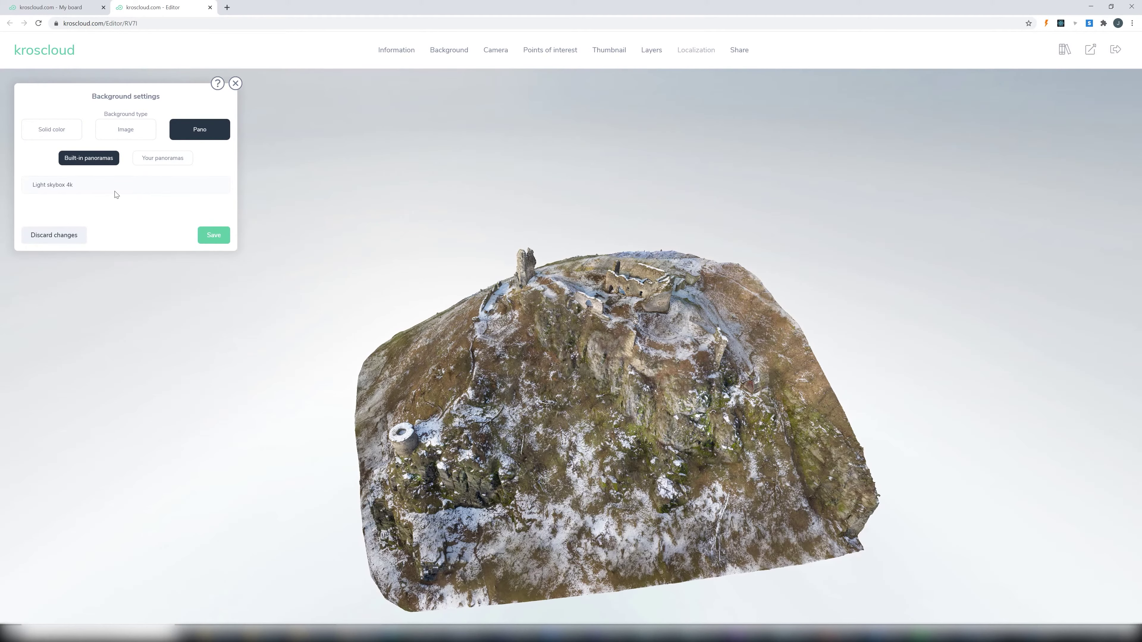
{"action": "left_click", "coordinate": [209, 232]}
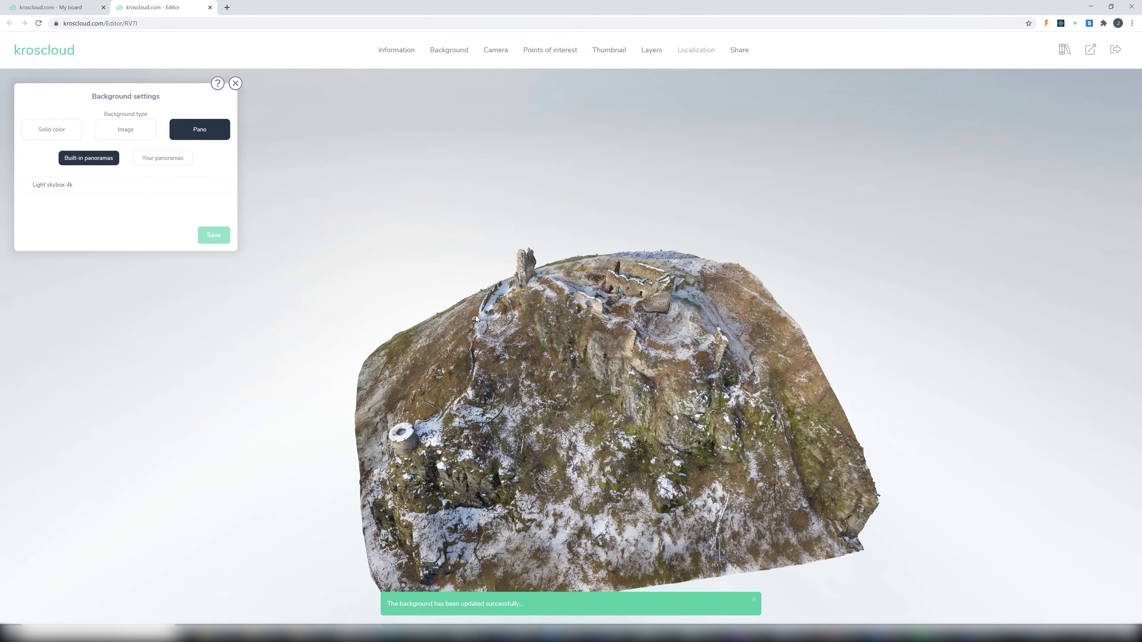
{"action": "mouse_move", "coordinate": [566, 352]}
{"action": "left_mouse_down"}
{"action": "mouse_move", "coordinate": [584, 317]}
{"action": "mouse_move", "coordinate": [628, 300]}
{"action": "mouse_move", "coordinate": [615, 323]}
{"action": "mouse_move", "coordinate": [467, 320]}
{"action": "mouse_move", "coordinate": [549, 337]}
{"action": "left_mouse_up"}
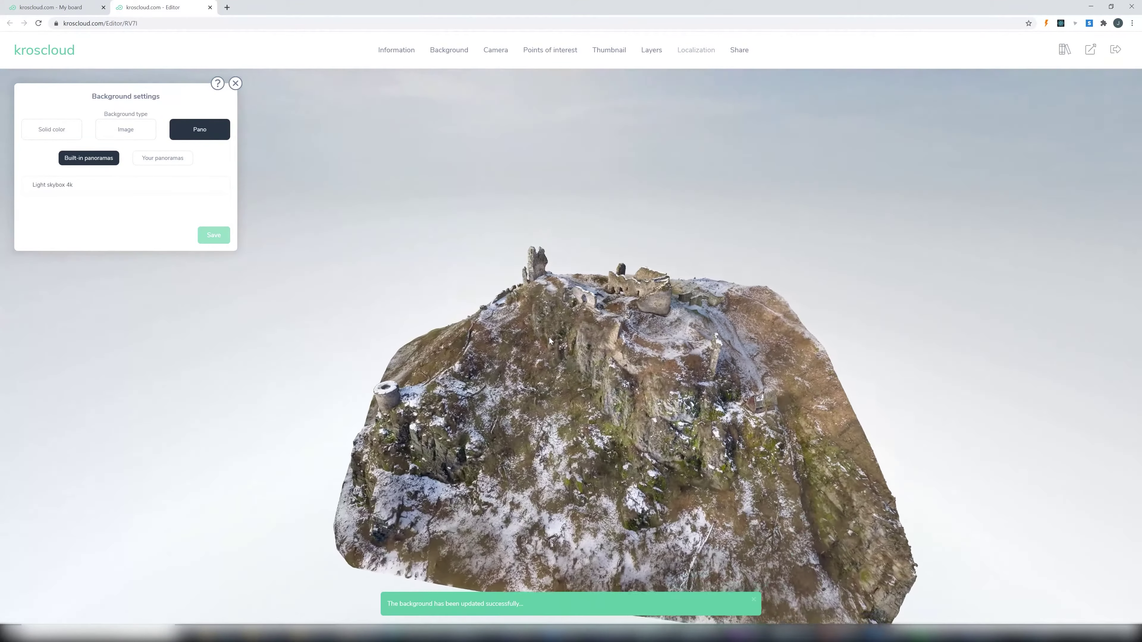
{"action": "left_click", "coordinate": [496, 50]}
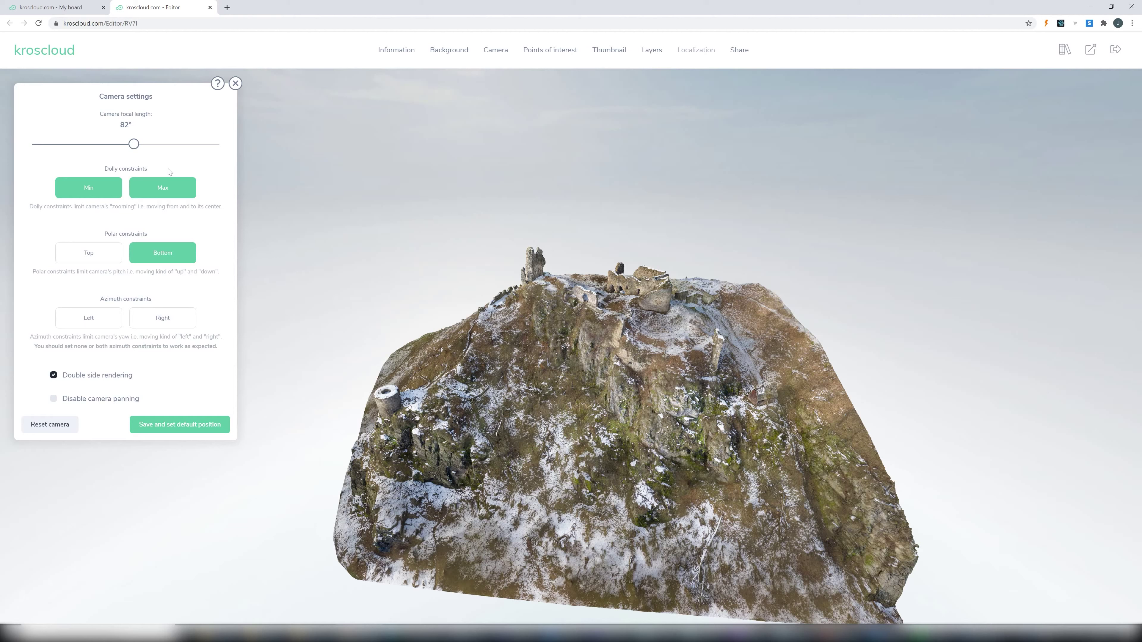
Step: Start an info point on the hillside between the round tower and the summit ruin, titled "Our first info point" with a Lorem ipsum description
{"action": "left_click", "coordinate": [557, 51]}
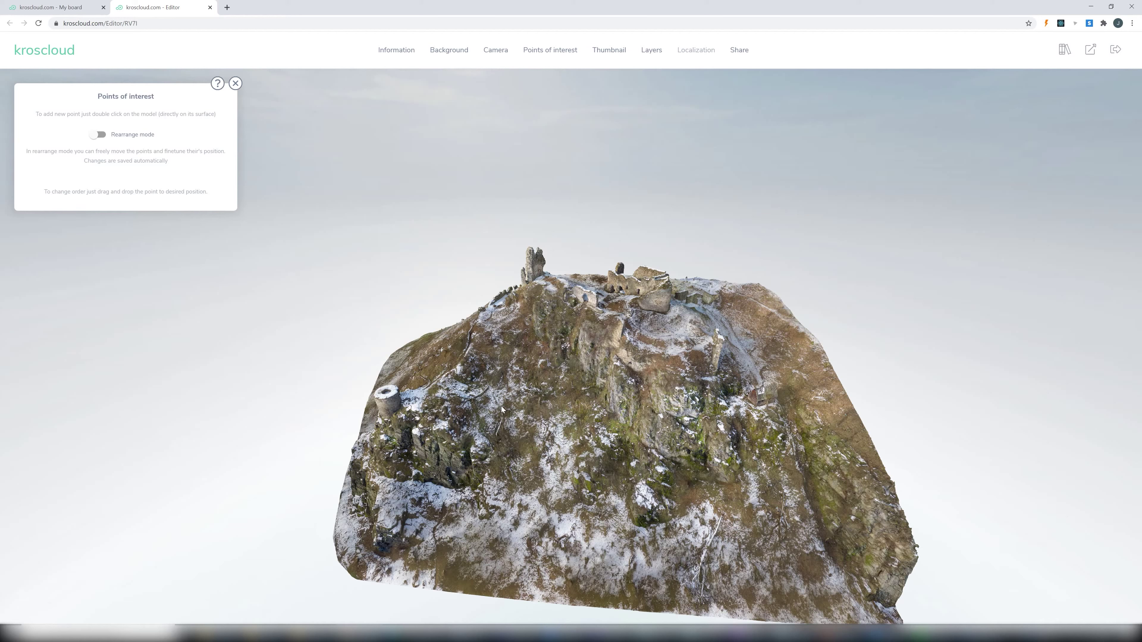
{"action": "double_click", "coordinate": [477, 334]}
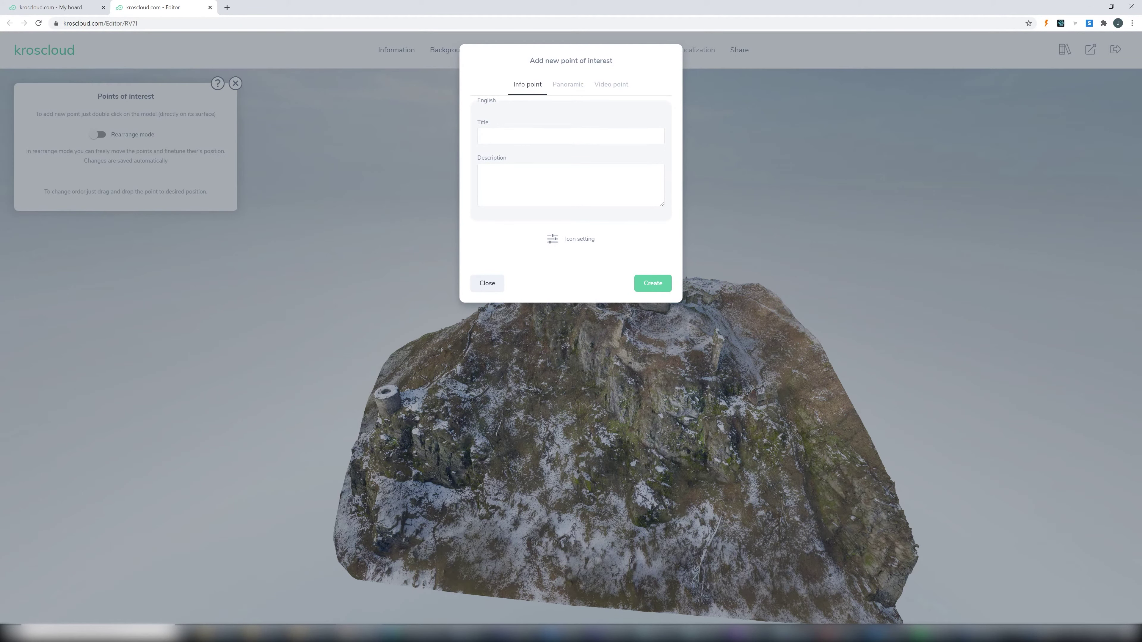
{"action": "left_click", "coordinate": [530, 135]}
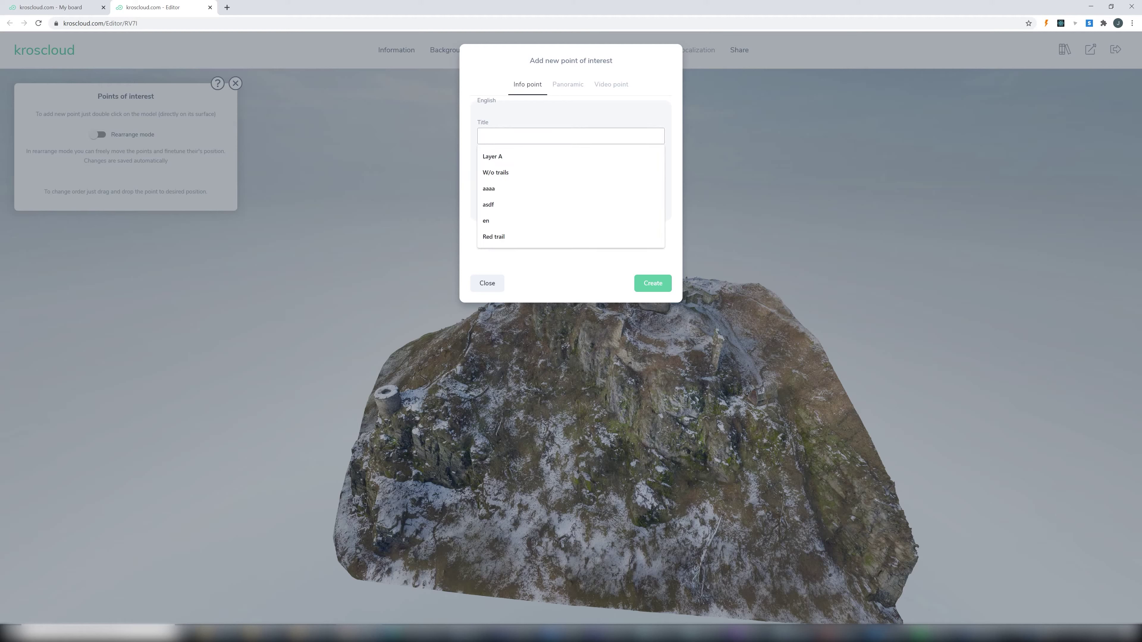
{"action": "type", "text": "Our"}
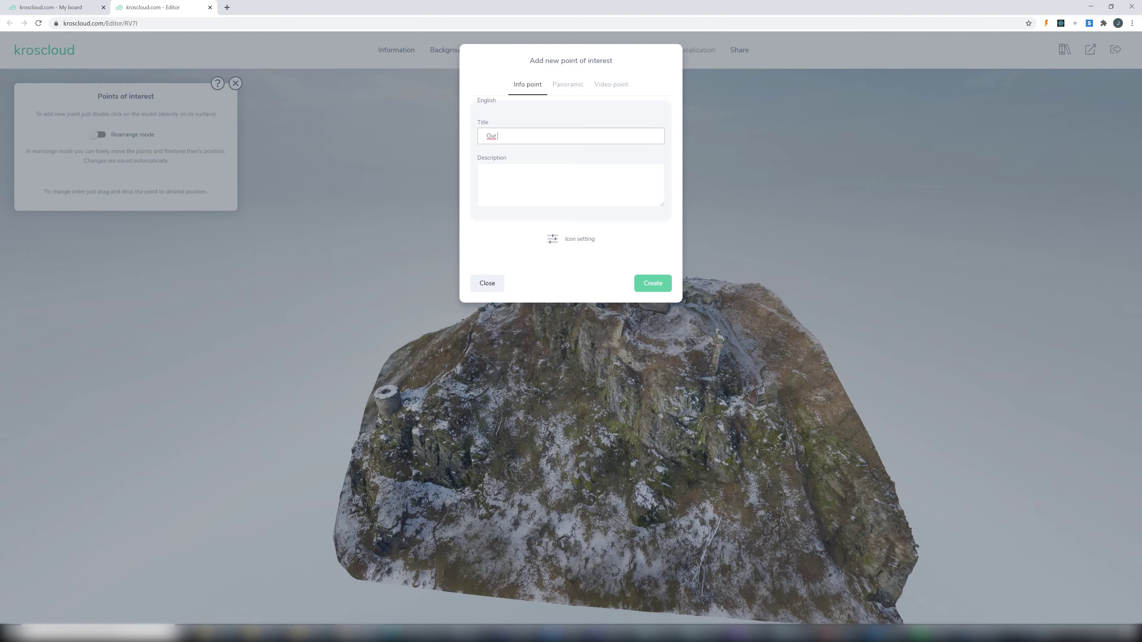
{"action": "type", "text": " first info point"}
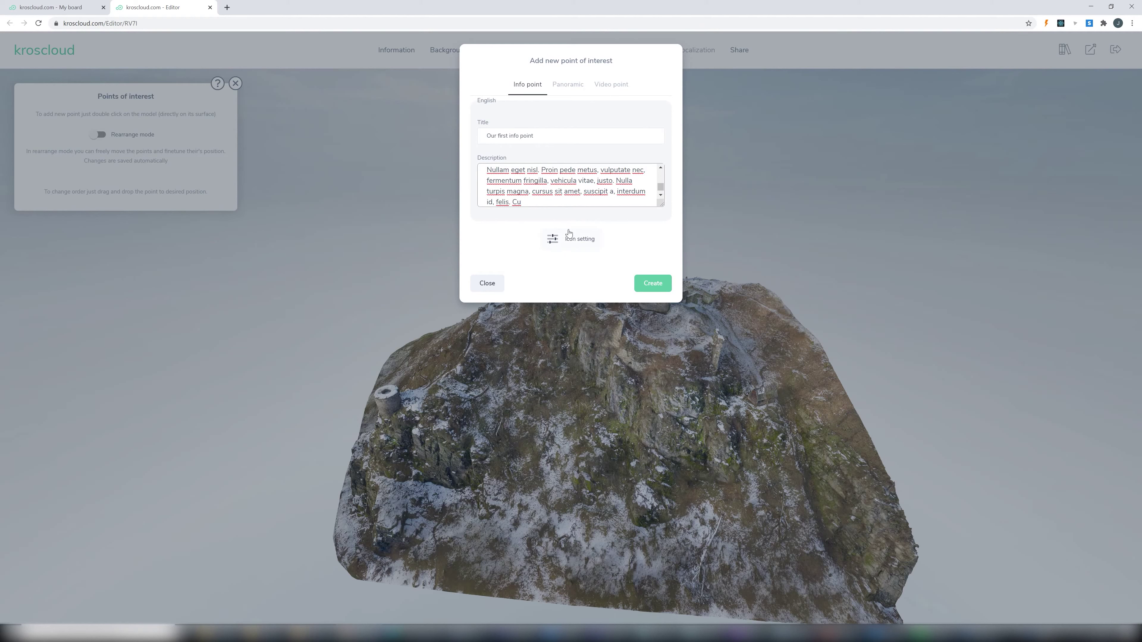
Step: Choose the "i" icon type for the info point and create the point
{"action": "left_click", "coordinate": [569, 233]}
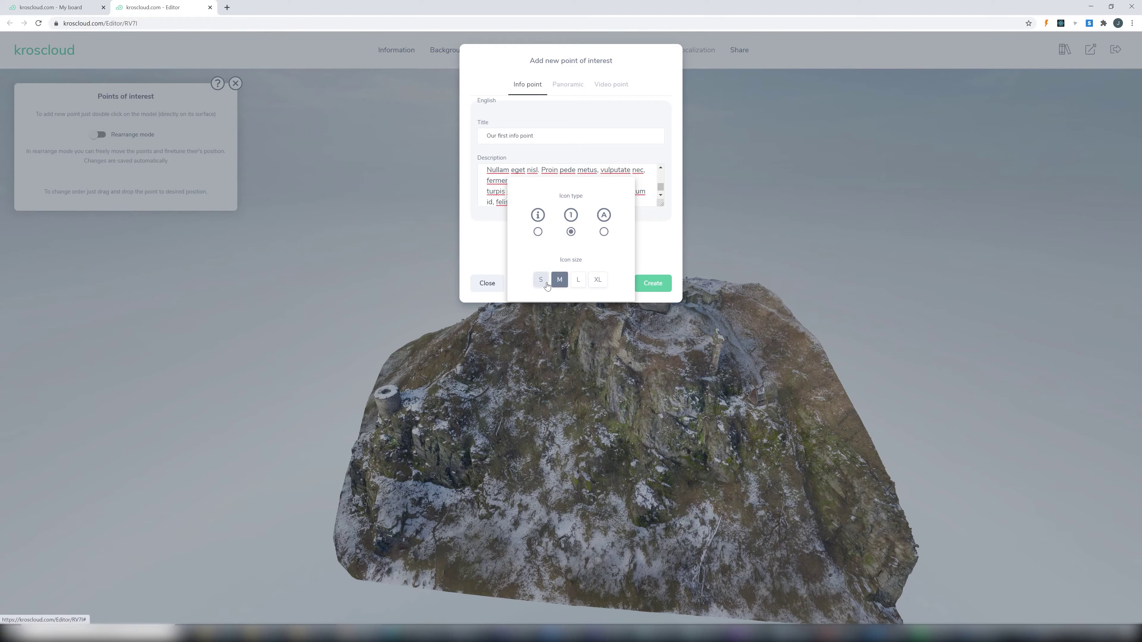
{"action": "left_click", "coordinate": [537, 232]}
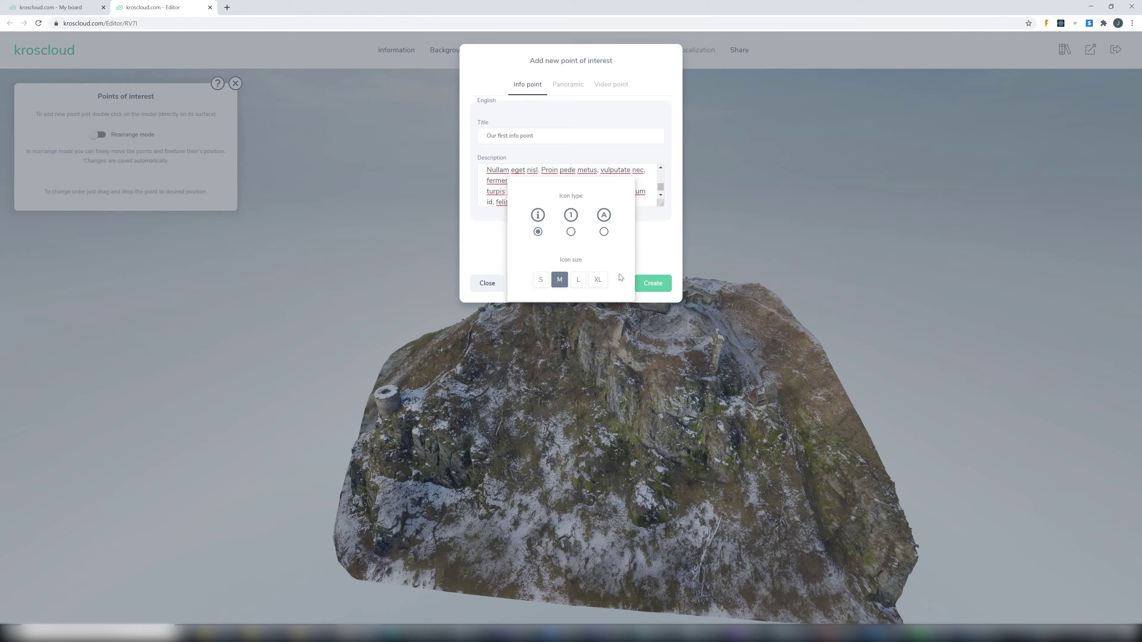
{"action": "left_click", "coordinate": [646, 257]}
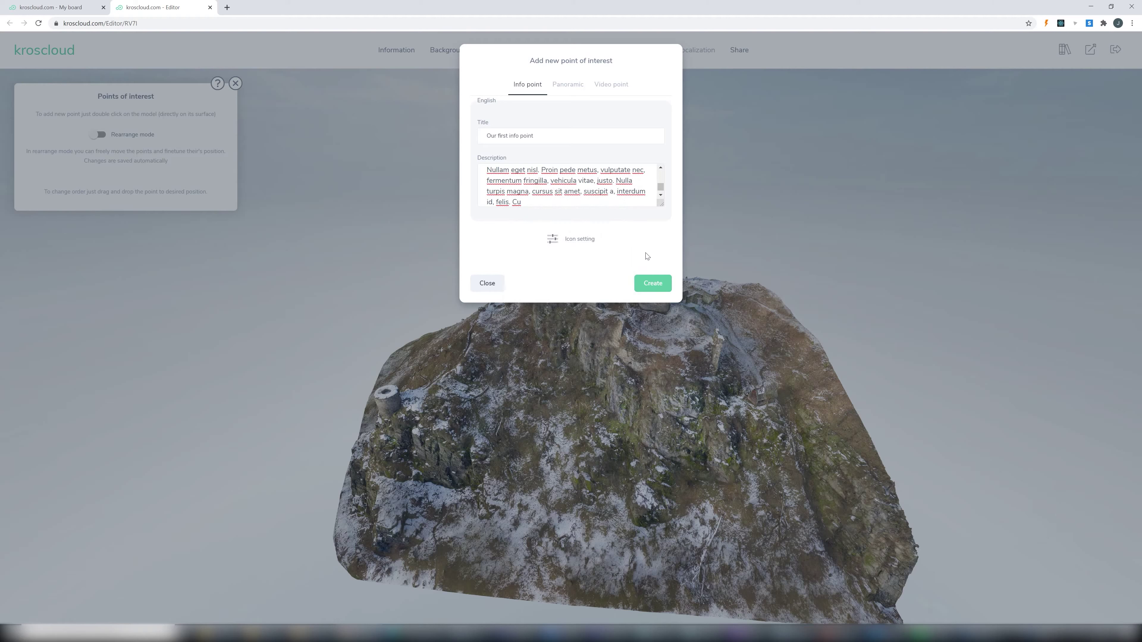
{"action": "left_click", "coordinate": [654, 284]}
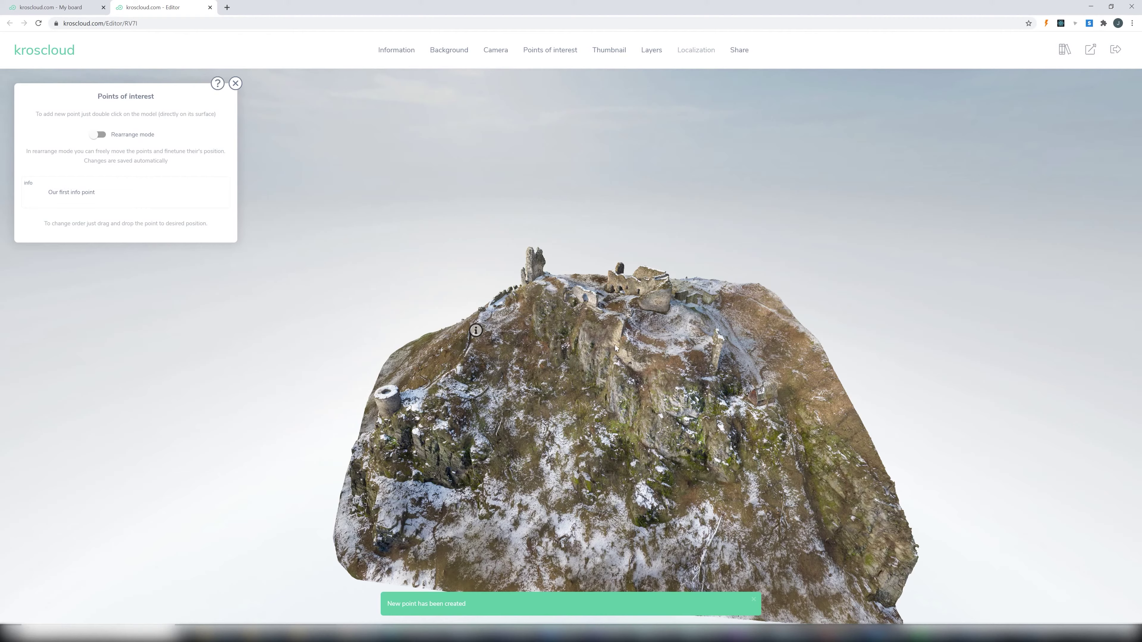
Step: Set a camera for "Our first info point" from a close-up view of the hillside around it
{"action": "left_click_drag", "start_coordinate": [615, 345], "coordinate": [583, 352]}
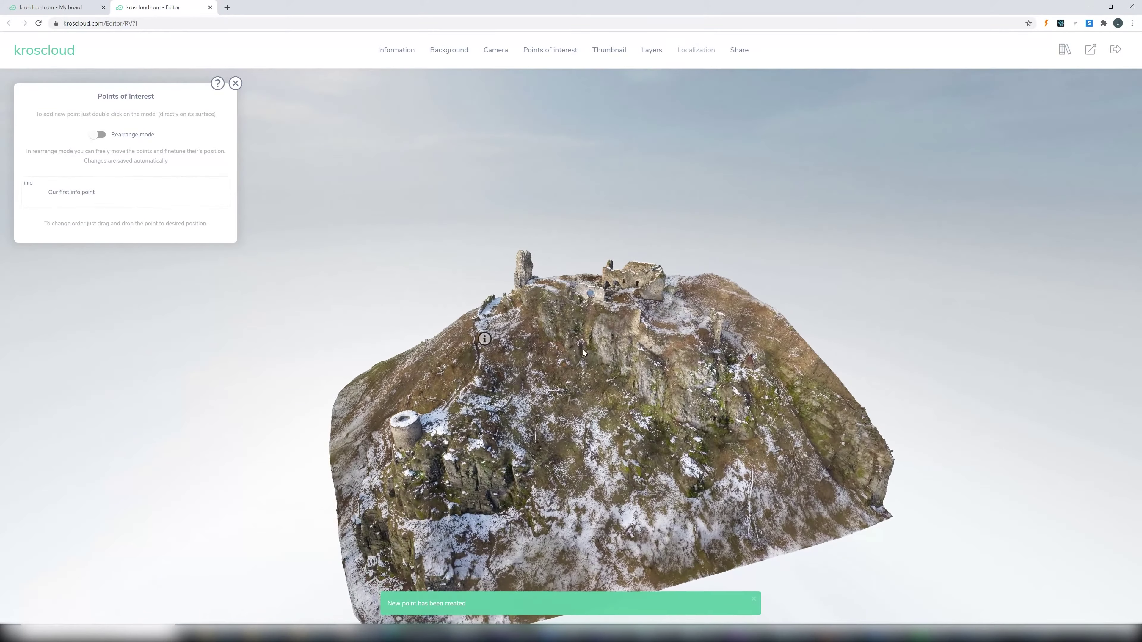
{"action": "scroll", "coordinate": [584, 351], "scroll_direction": "up", "scroll_amount": 10}
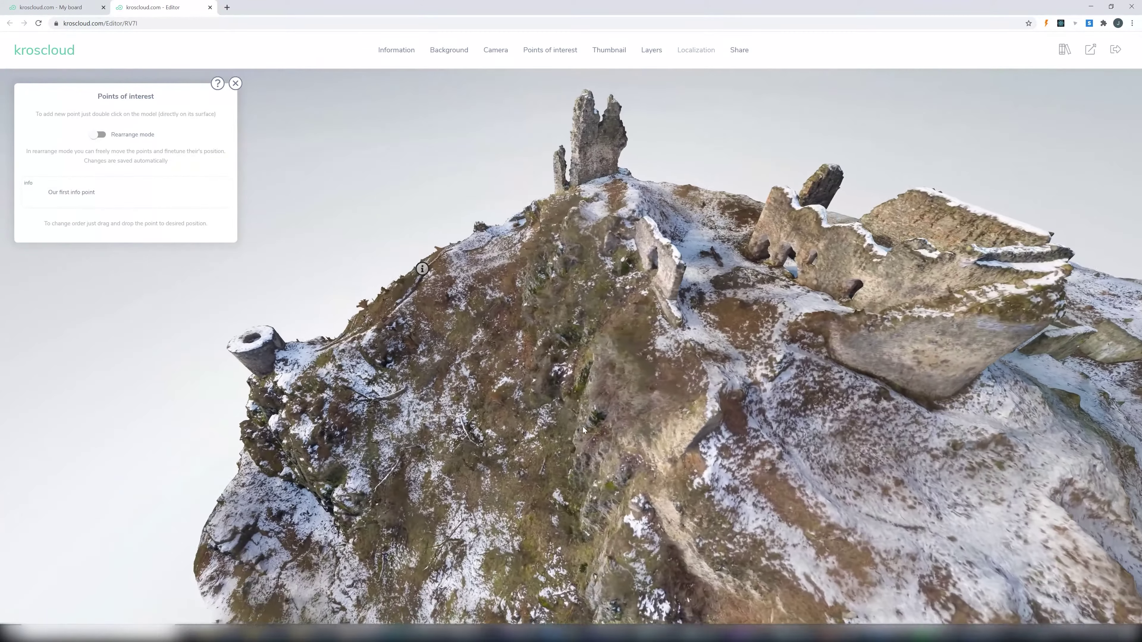
{"action": "left_click_drag", "start_coordinate": [582, 426], "coordinate": [659, 463]}
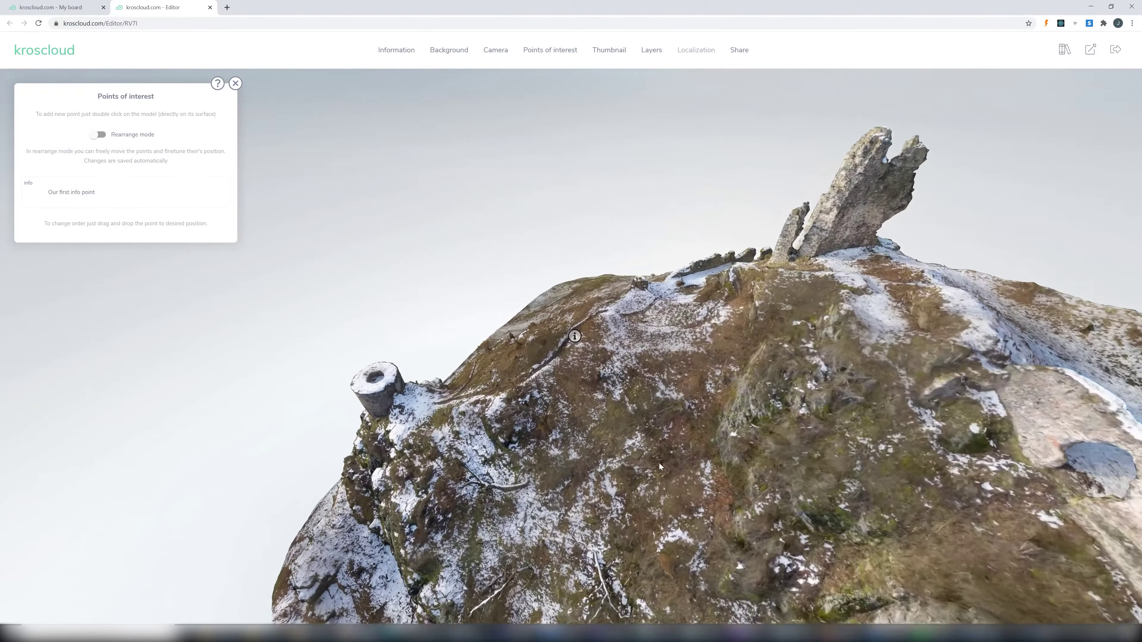
{"action": "scroll", "coordinate": [659, 464], "scroll_direction": "up", "scroll_amount": 5}
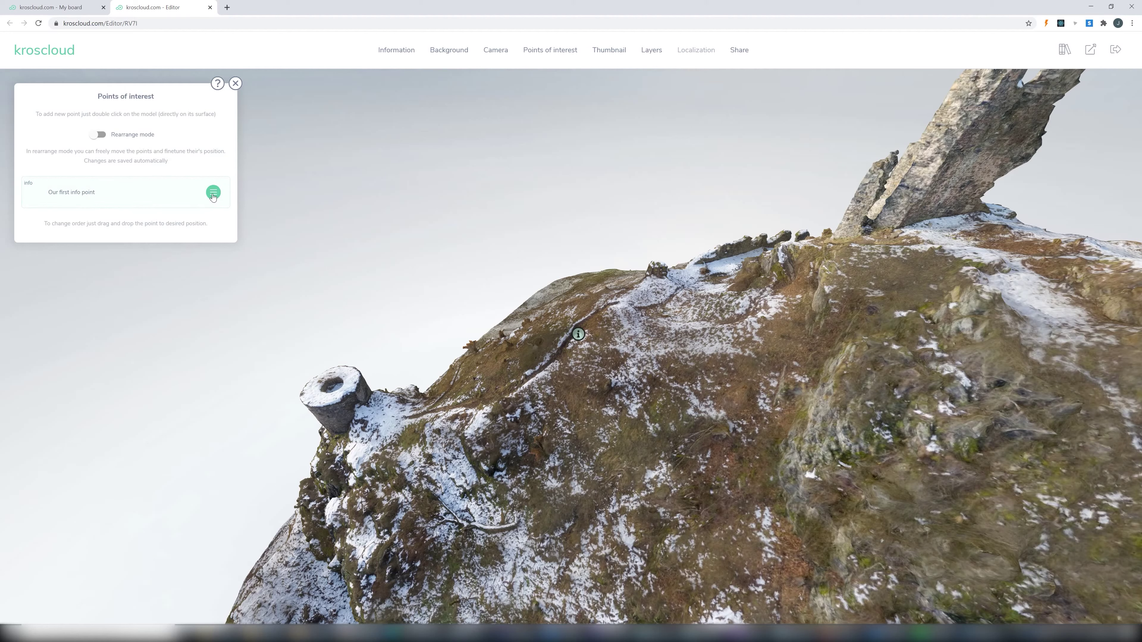
{"action": "left_click", "coordinate": [214, 194]}
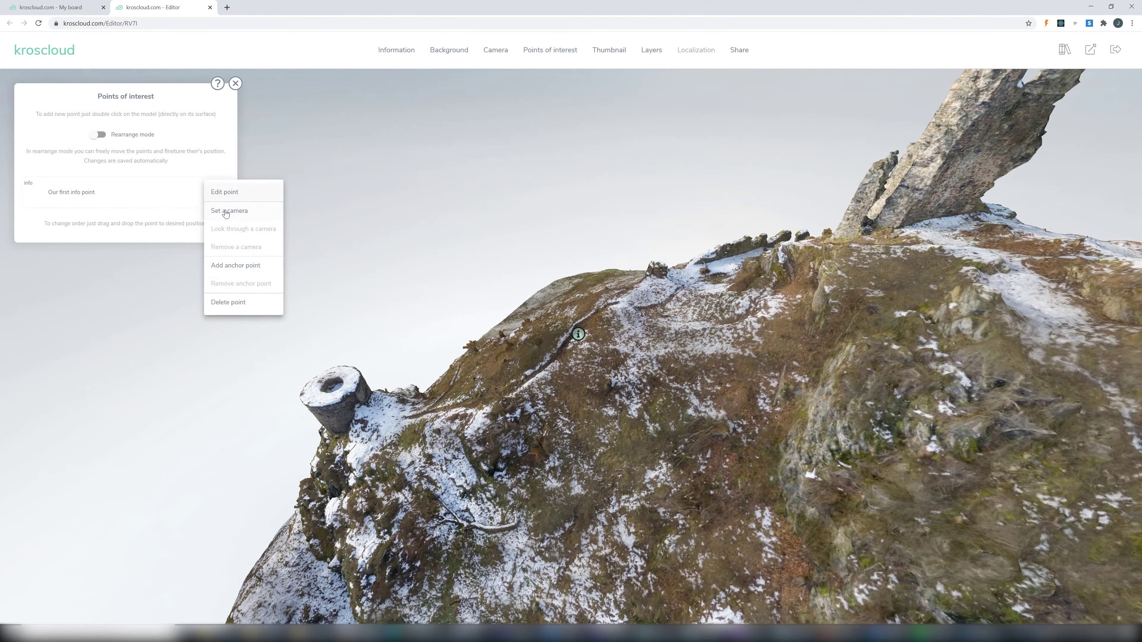
{"action": "left_click", "coordinate": [241, 212]}
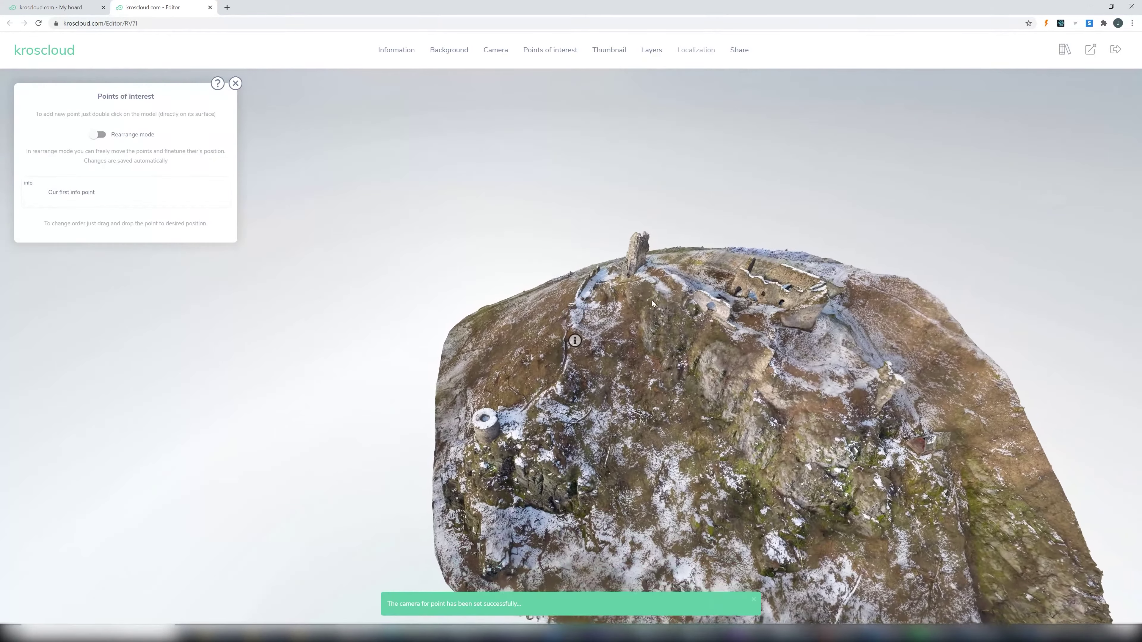
Step: Look through the camera of "Our first info point" from a different view of the model to check it
{"action": "left_click_drag", "start_coordinate": [652, 300], "coordinate": [619, 284]}
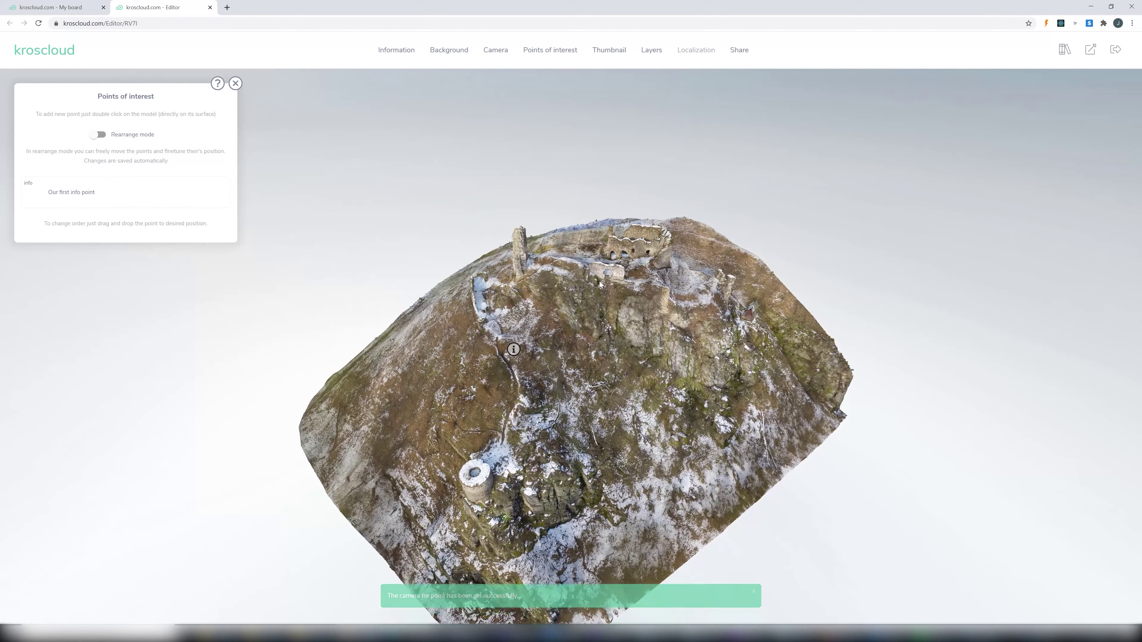
{"action": "left_click_drag", "start_coordinate": [598, 280], "coordinate": [374, 239]}
{"action": "left_click", "coordinate": [214, 197]}
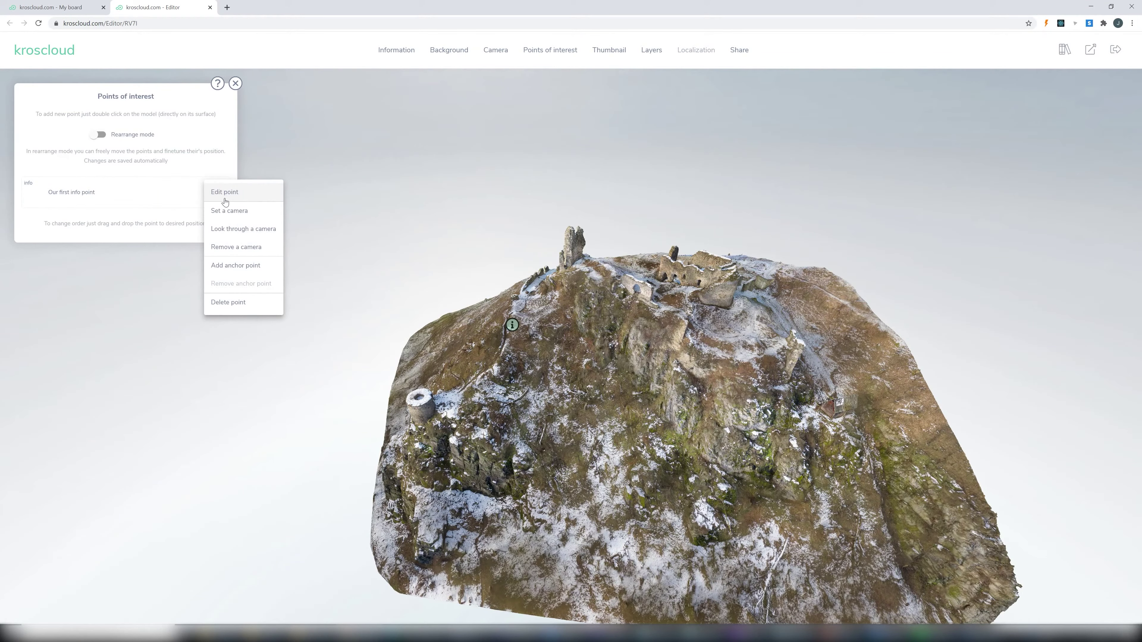
{"action": "left_click", "coordinate": [242, 233]}
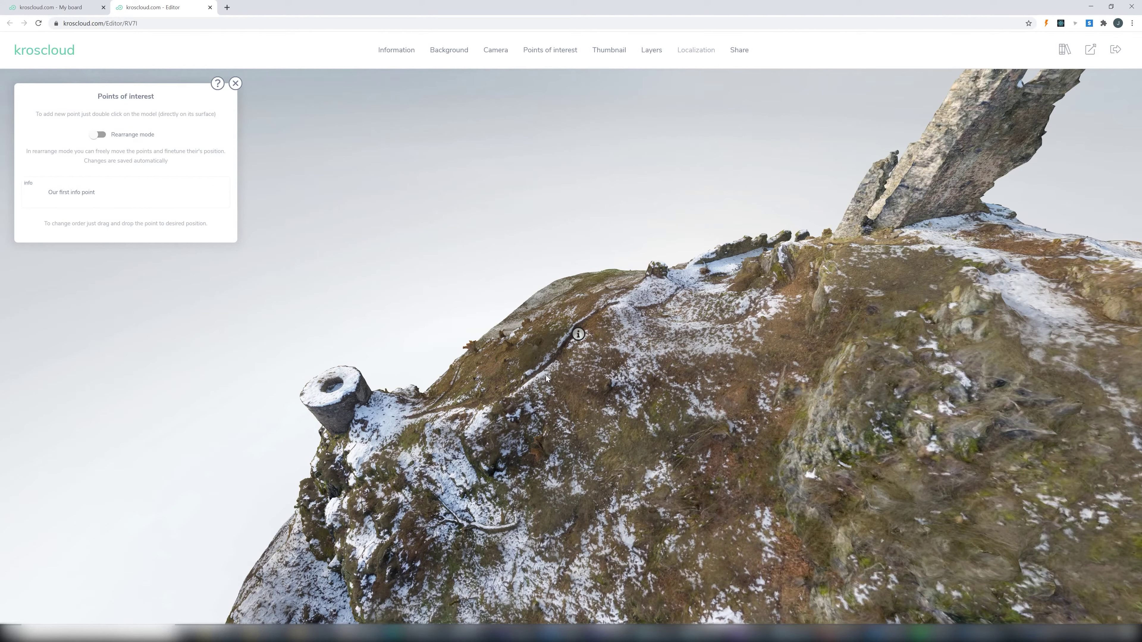
Step: Start a panoramic point of interest on the cliff below the castle ruins and upload the panorama R0010592-Edit.jpg from the computer
{"action": "scroll", "coordinate": [547, 377], "scroll_direction": "down", "scroll_amount": 5}
{"action": "left_click_drag", "start_coordinate": [552, 388], "coordinate": [635, 365]}
{"action": "right_click_drag", "start_coordinate": [635, 365], "coordinate": [565, 365]}
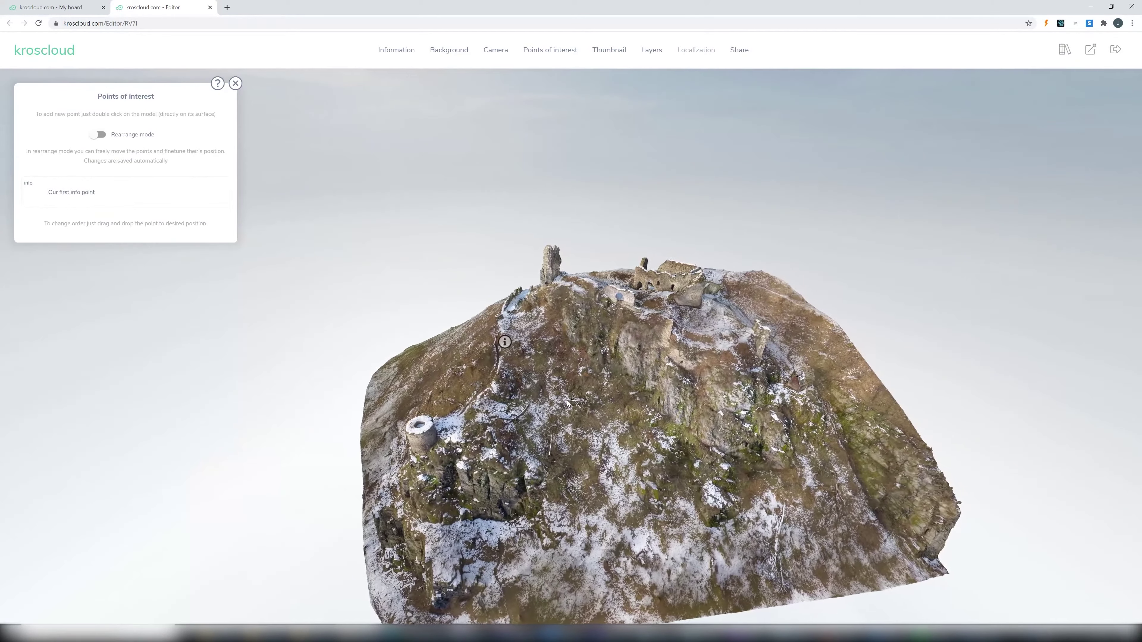
{"action": "left_click_drag", "start_coordinate": [688, 348], "coordinate": [668, 333]}
{"action": "double_click", "coordinate": [669, 333]}
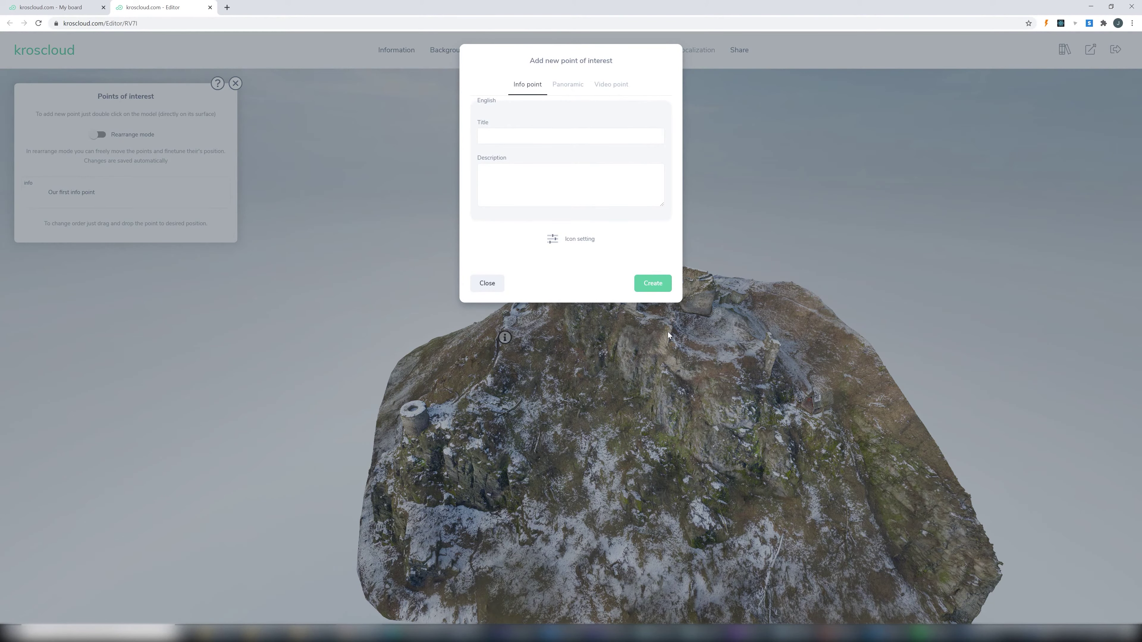
{"action": "left_click", "coordinate": [568, 85]}
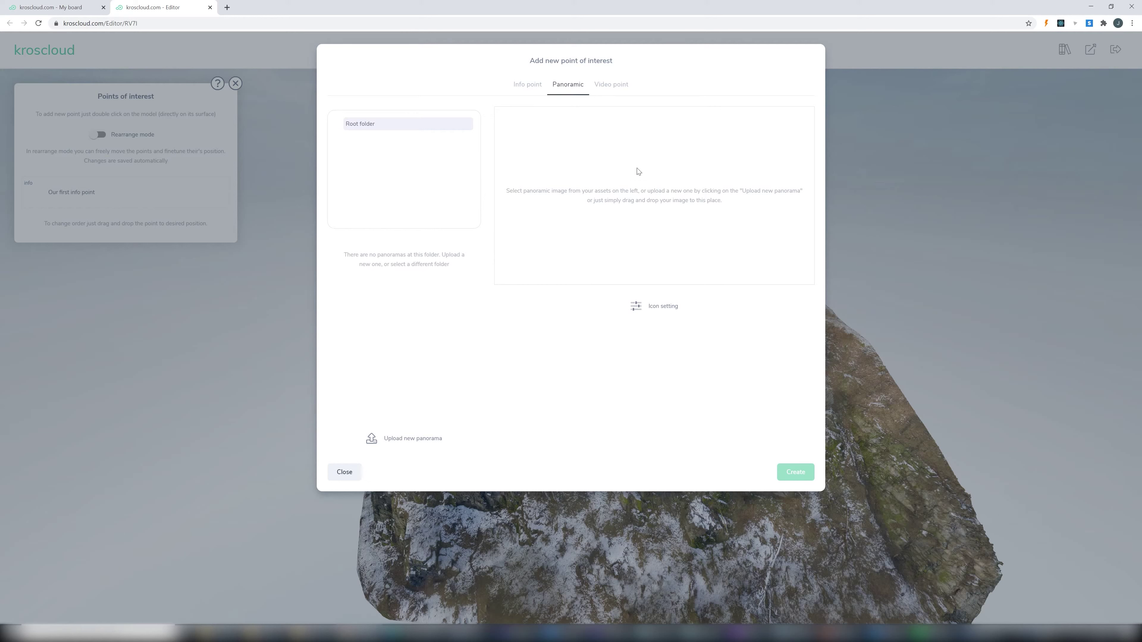
{"action": "left_click", "coordinate": [266, 633]}
{"action": "left_click", "coordinate": [332, 598]}
{"action": "left_click_drag", "start_coordinate": [202, 351], "coordinate": [632, 199]}
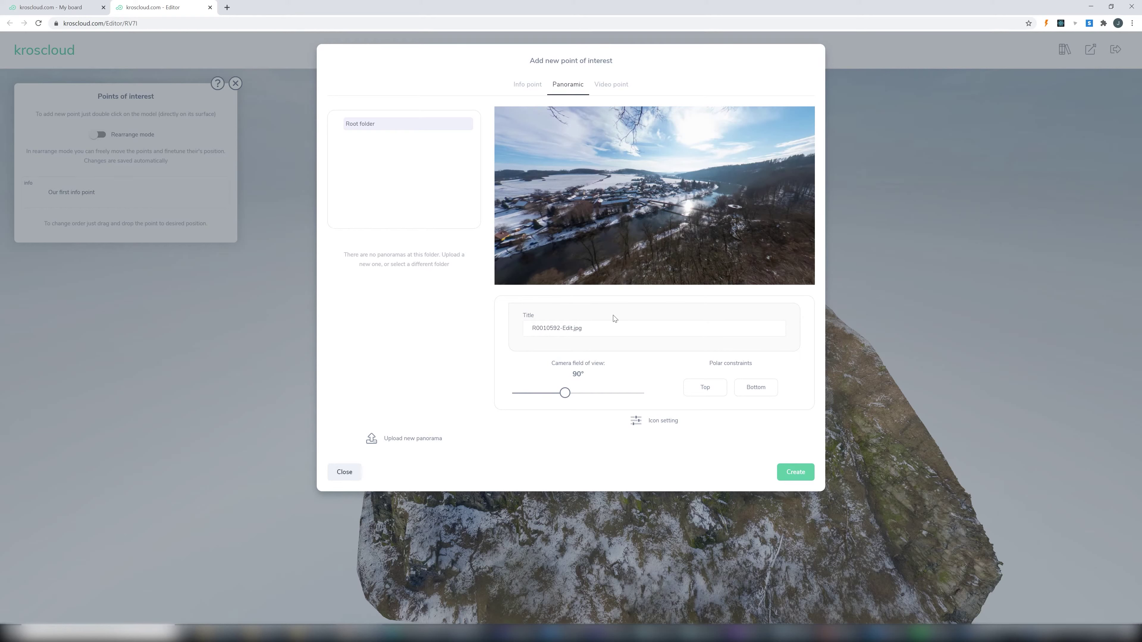
Step: Title the panorama "Our first panoramic scene" and turn its preview towards the wooded slope beside the river
{"action": "left_click_drag", "start_coordinate": [593, 328], "coordinate": [439, 333]}
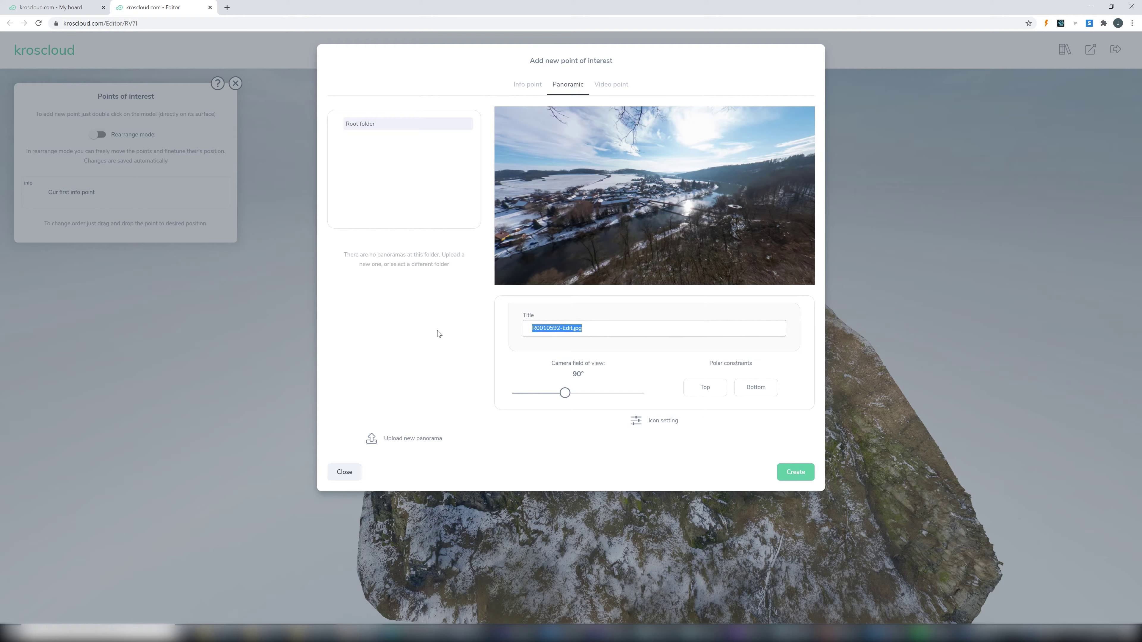
{"action": "type", "text": "Our first panoramic scene"}
{"action": "left_click_drag", "start_coordinate": [639, 199], "coordinate": [675, 211]}
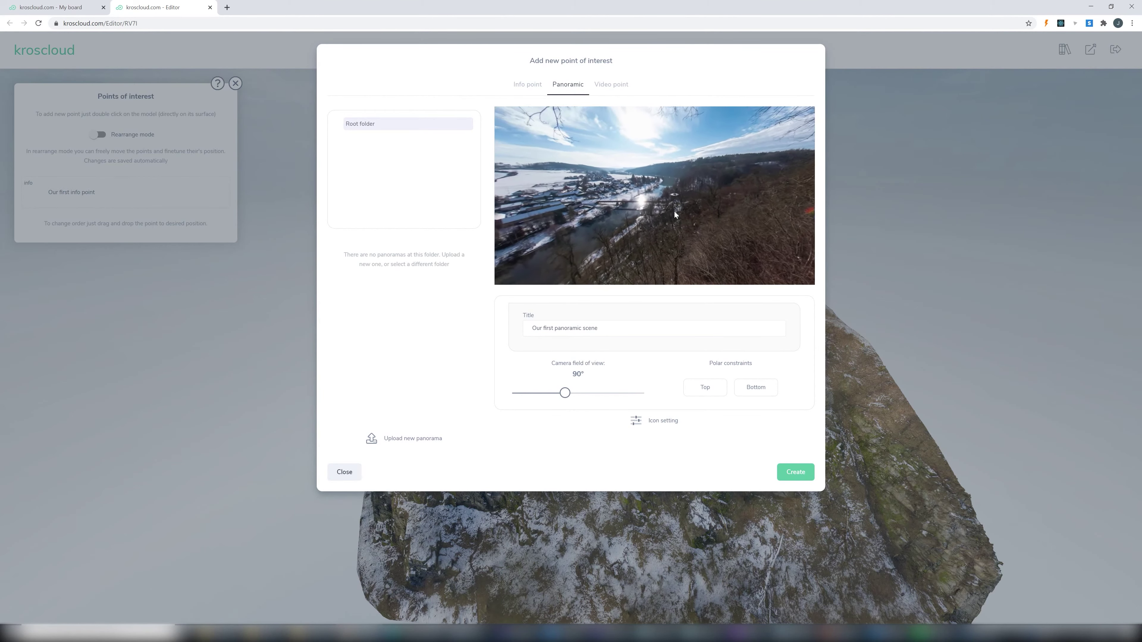
Step: Set the panoramic point's icon size to XL, keeping the eye icon, and create the point
{"action": "left_click", "coordinate": [666, 422]}
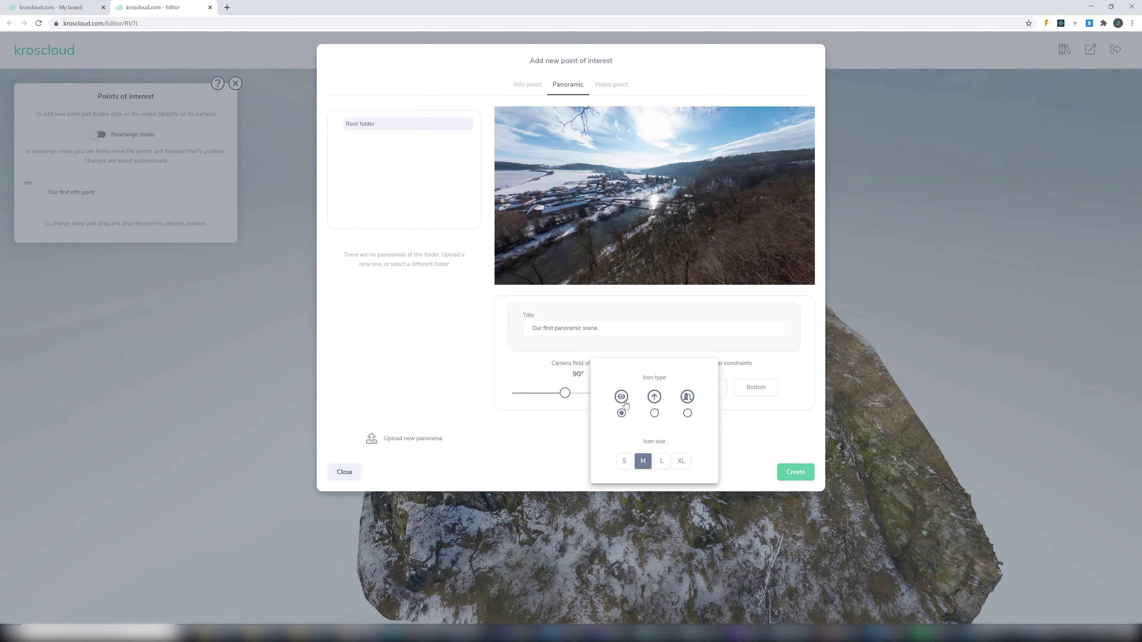
{"action": "left_click", "coordinate": [681, 460]}
{"action": "left_click", "coordinate": [749, 433]}
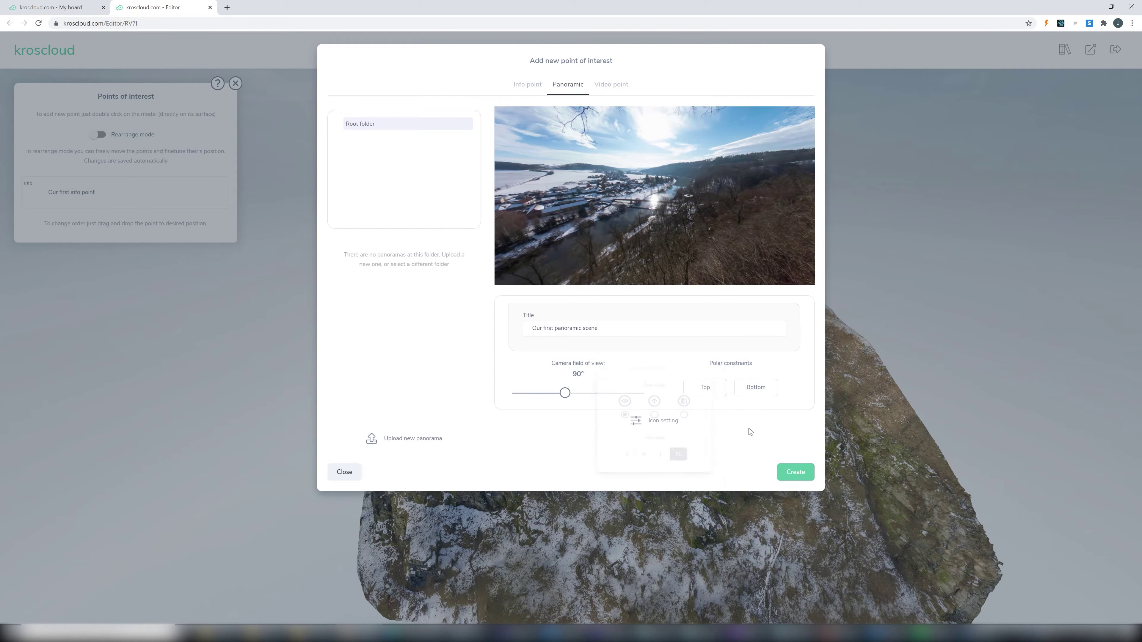
{"action": "left_click", "coordinate": [796, 473]}
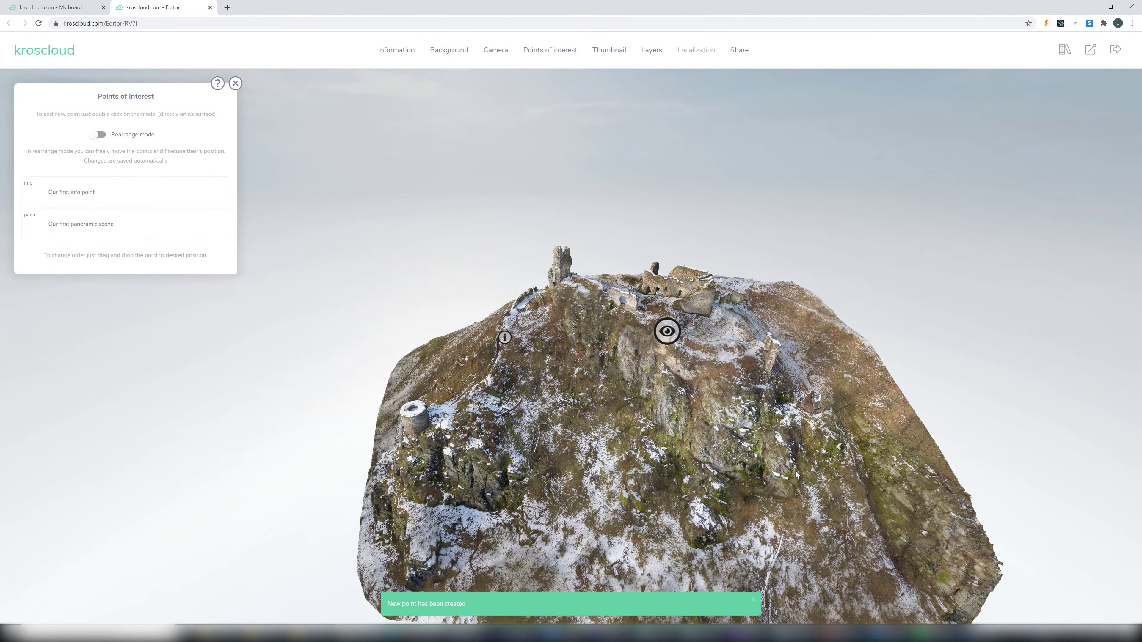
Step: Turn on rearrange mode and lift the info point and the panoramic point off the surface into the air above the hill
{"action": "left_click_drag", "start_coordinate": [790, 440], "coordinate": [644, 408]}
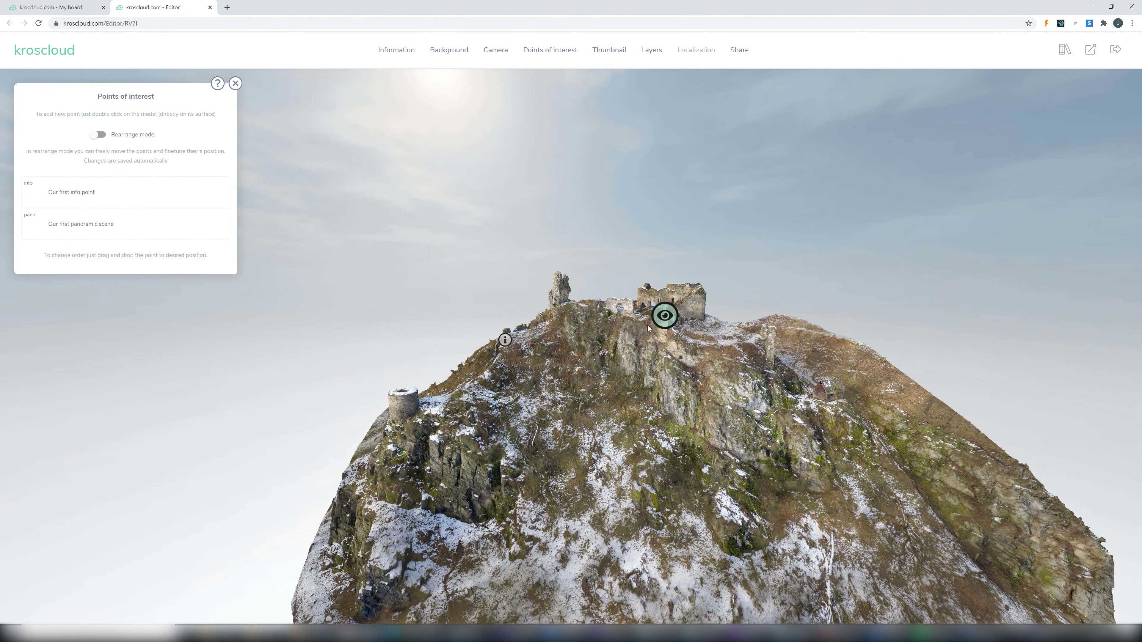
{"action": "left_click", "coordinate": [100, 135]}
{"action": "left_click_drag", "start_coordinate": [506, 341], "coordinate": [485, 310]}
{"action": "left_click_drag", "start_coordinate": [669, 314], "coordinate": [687, 203]}
{"action": "mouse_move", "coordinate": [692, 369]}
{"action": "left_mouse_down"}
{"action": "mouse_move", "coordinate": [717, 382]}
{"action": "mouse_move", "coordinate": [687, 385]}
{"action": "mouse_move", "coordinate": [707, 400]}
{"action": "mouse_move", "coordinate": [712, 439]}
{"action": "mouse_move", "coordinate": [765, 407]}
{"action": "mouse_move", "coordinate": [854, 394]}
{"action": "mouse_move", "coordinate": [873, 407]}
{"action": "left_mouse_up"}
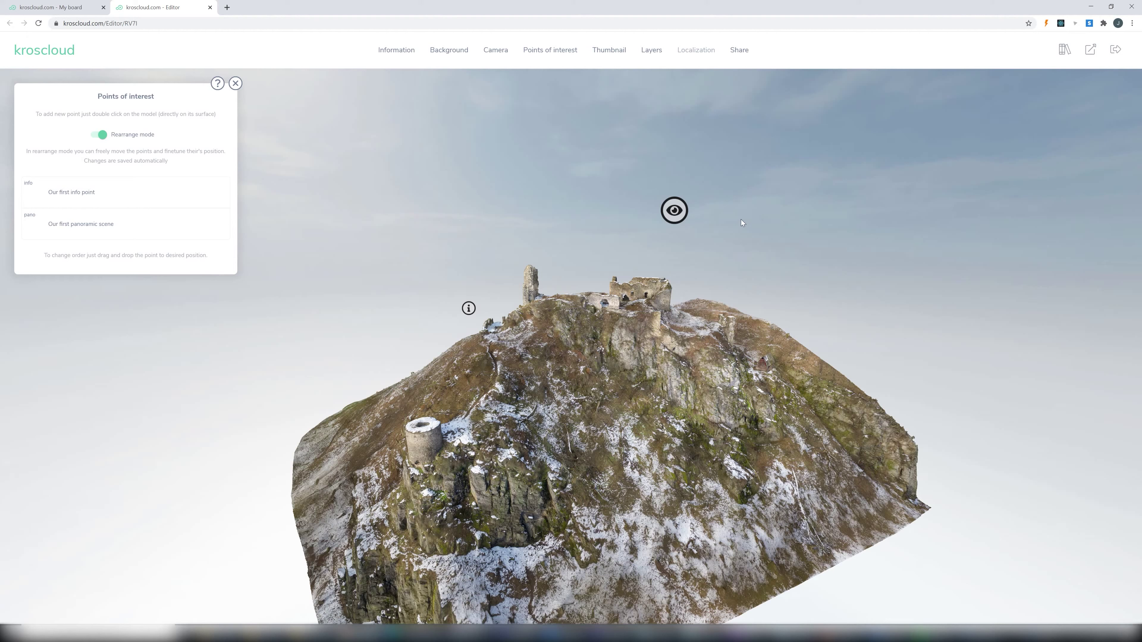
Step: Generate the scene's thumbnail from a view framing the hill with the castle ruins and the round tower
{"action": "left_click", "coordinate": [603, 45]}
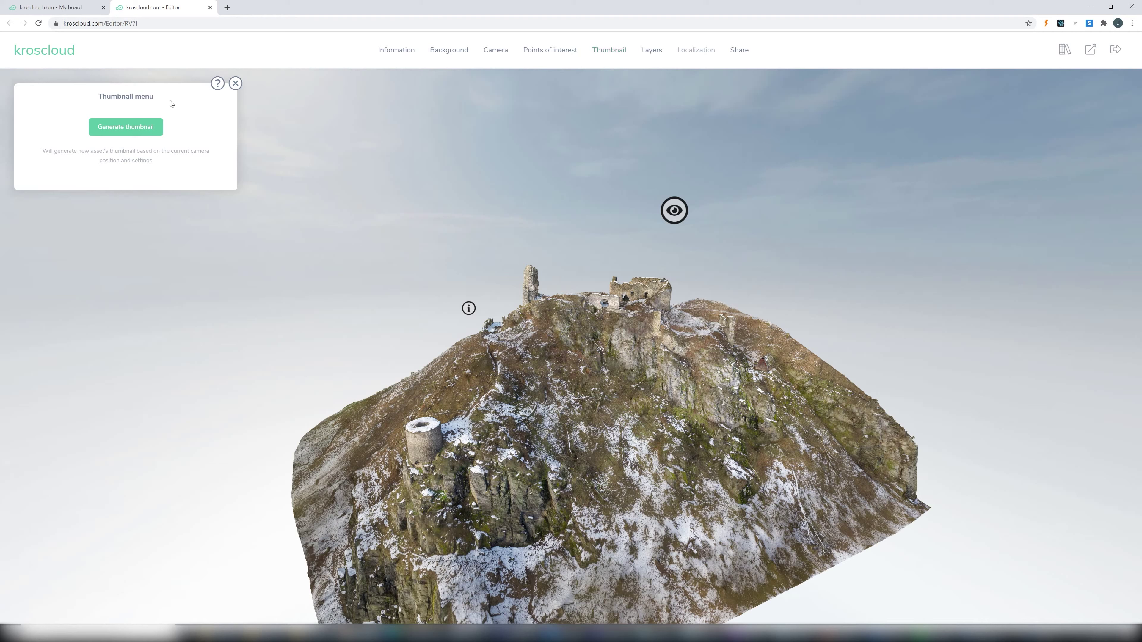
{"action": "left_click", "coordinate": [125, 128]}
{"action": "scroll", "coordinate": [563, 376], "scroll_direction": "up", "scroll_amount": 5}
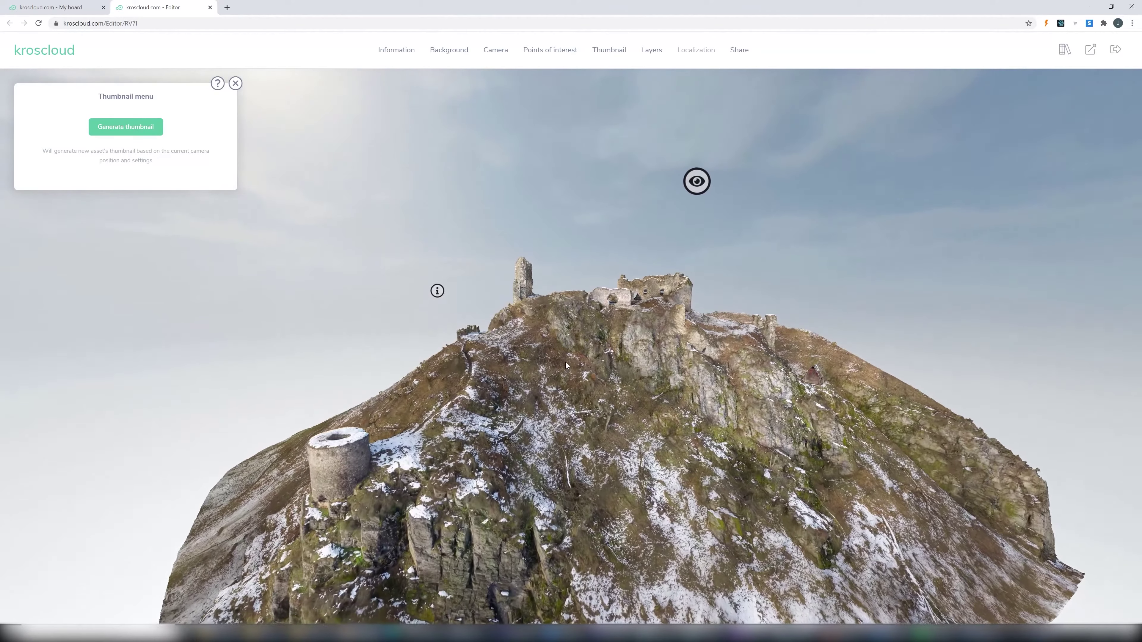
{"action": "scroll", "coordinate": [565, 362], "scroll_direction": "down", "scroll_amount": 5}
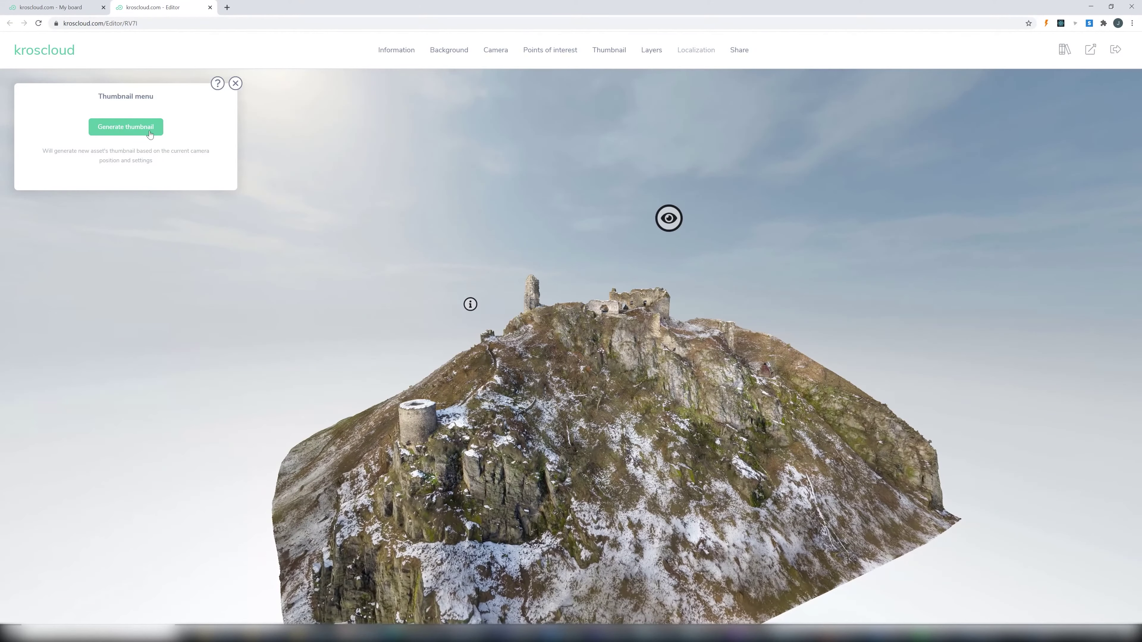
{"action": "left_click", "coordinate": [149, 134]}
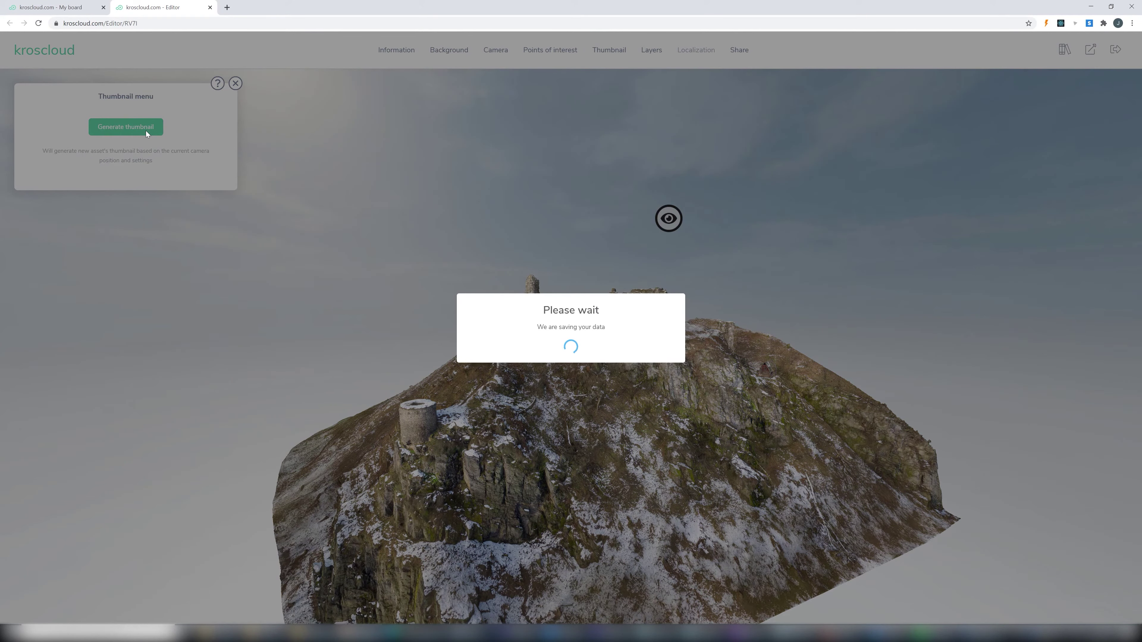
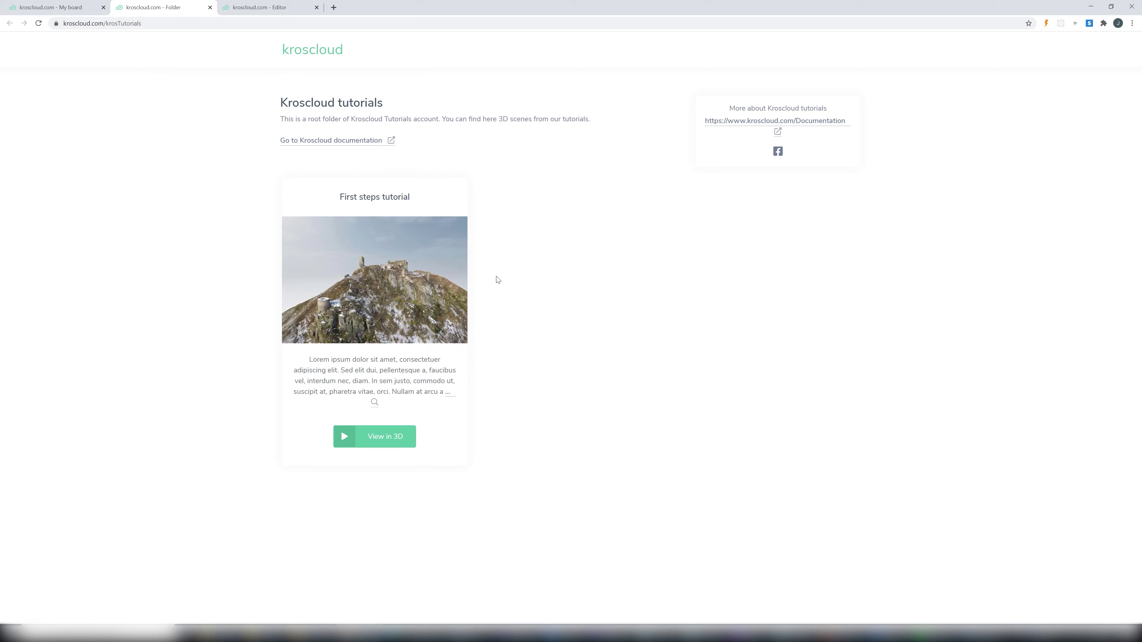
Step: Close the public folder page, return to the scene editor and open the layers settings
{"action": "left_click", "coordinate": [210, 8]}
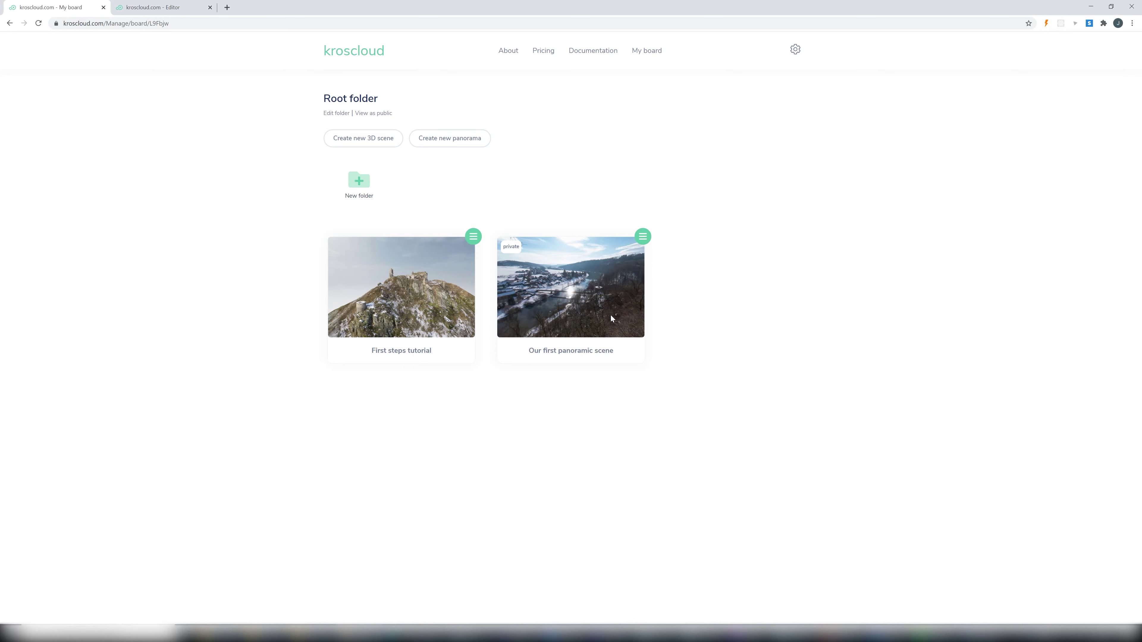
{"action": "left_click", "coordinate": [179, 5]}
{"action": "left_click", "coordinate": [651, 50]}
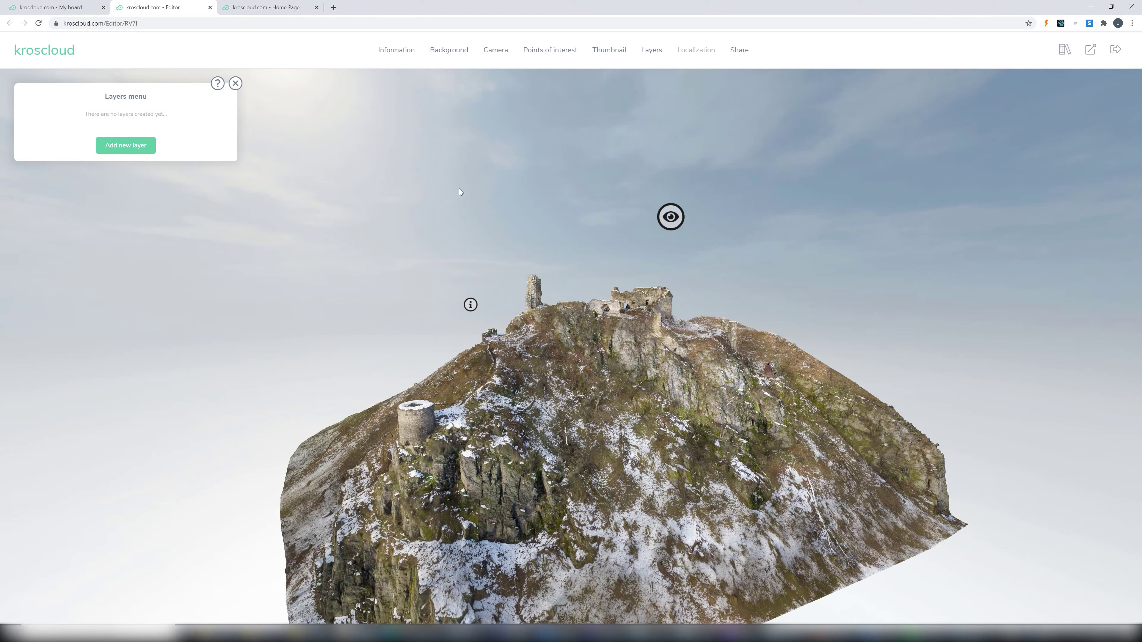
Step: Switch to the Landstejn Castle showcase and view its 13th century layer from different angles
{"action": "left_click", "coordinate": [267, 7]}
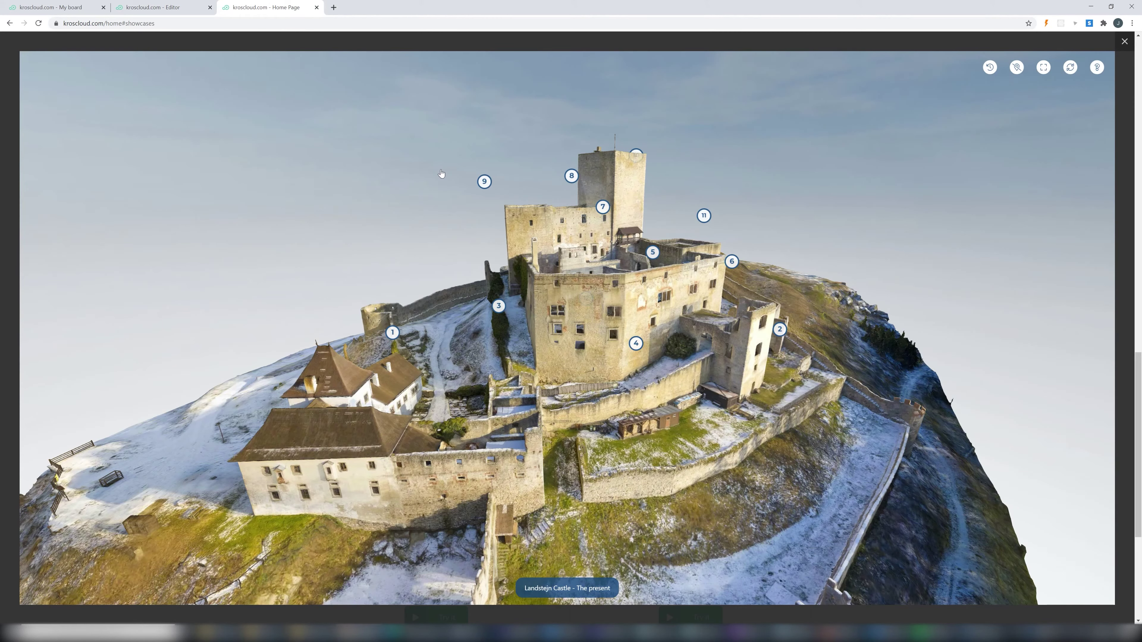
{"action": "left_click_drag", "start_coordinate": [852, 162], "coordinate": [810, 180]}
{"action": "left_click", "coordinate": [990, 67]}
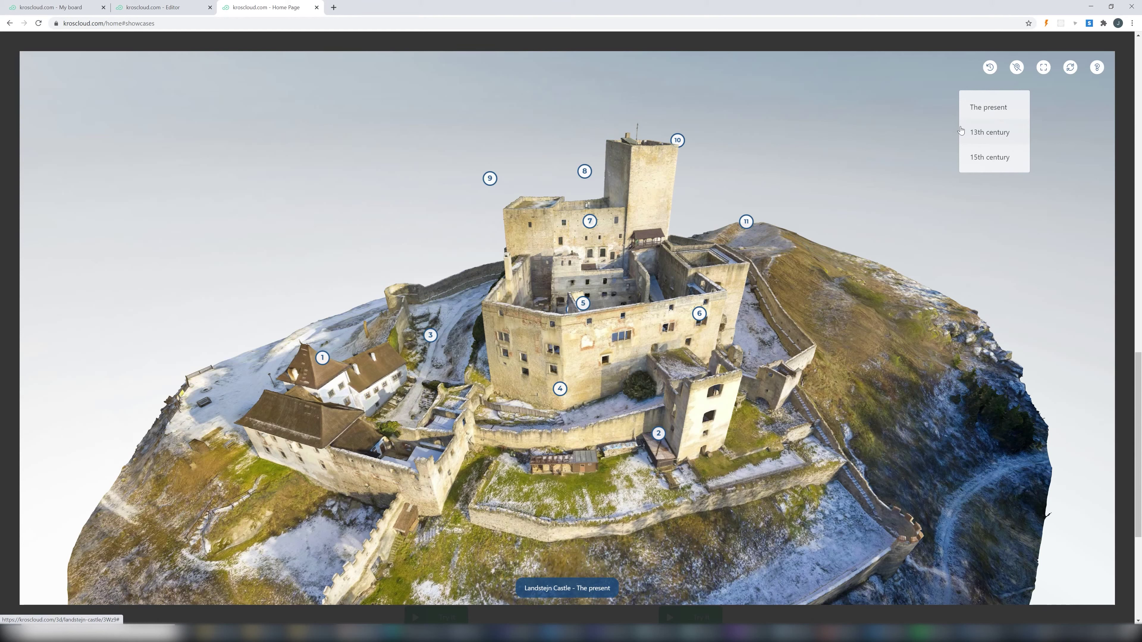
{"action": "left_click", "coordinate": [826, 109]}
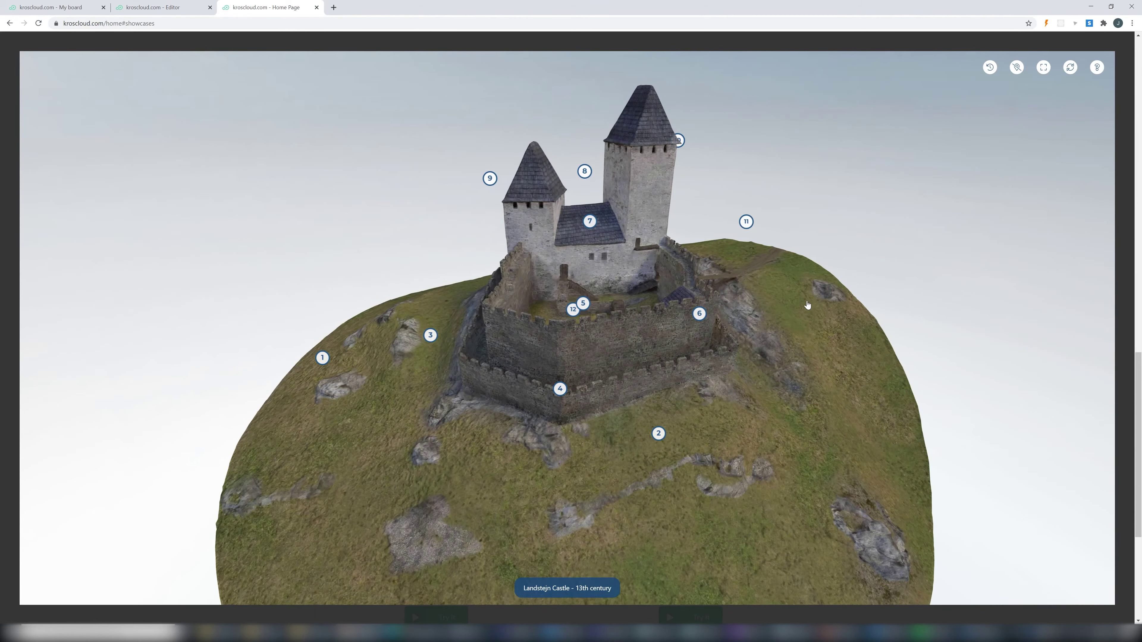
{"action": "mouse_move", "coordinate": [805, 306]}
{"action": "left_mouse_down"}
{"action": "mouse_move", "coordinate": [734, 304]}
{"action": "mouse_move", "coordinate": [874, 296]}
{"action": "mouse_move", "coordinate": [752, 306]}
{"action": "left_mouse_up"}
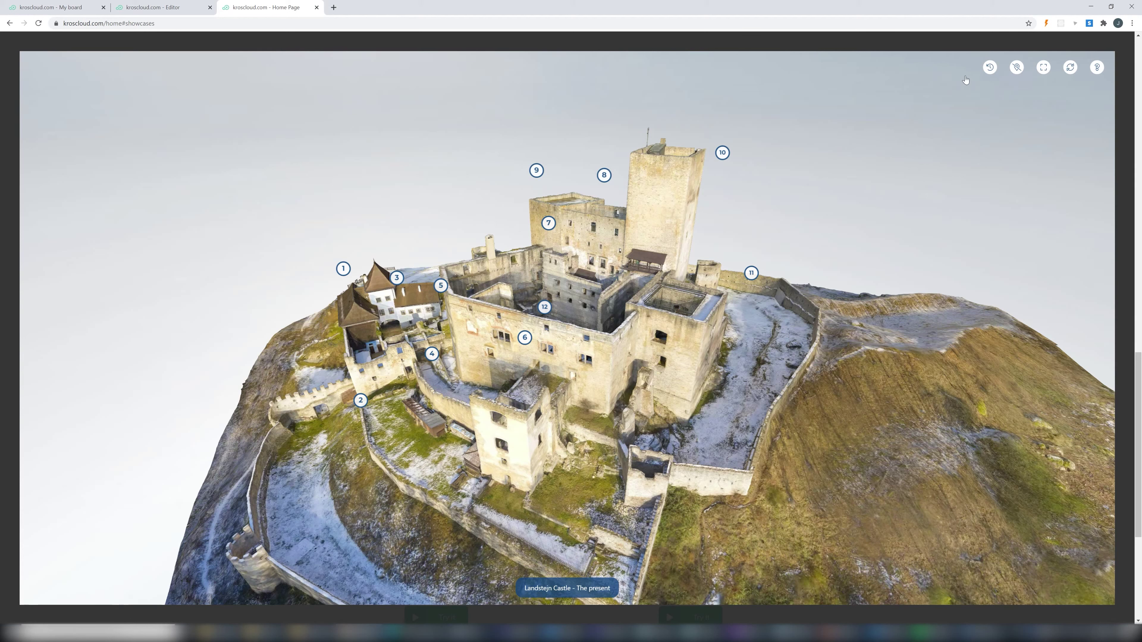
Step: Change the castle from the present to the 13th century, view "The original entrance" point and advance to the following point
{"action": "left_click", "coordinate": [990, 68]}
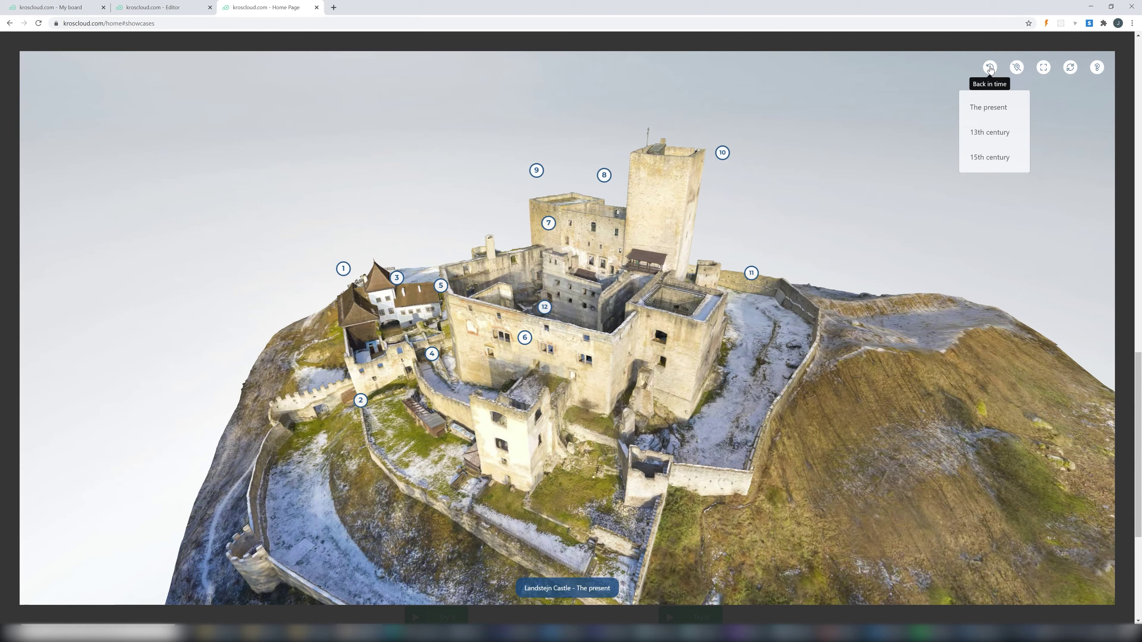
{"action": "left_click", "coordinate": [992, 131]}
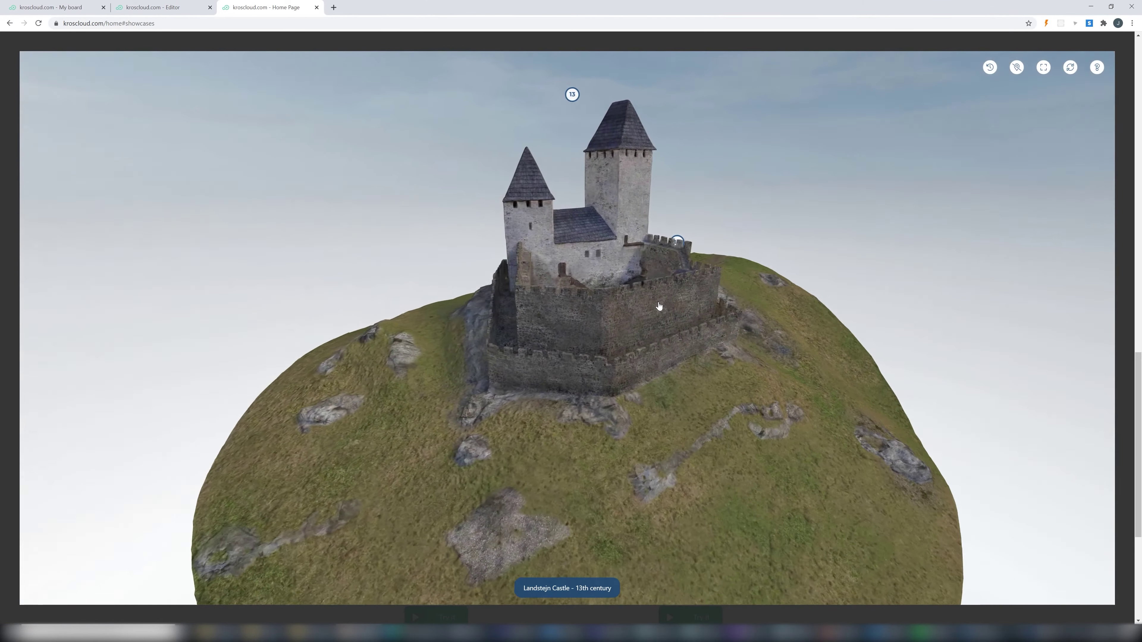
{"action": "left_click_drag", "start_coordinate": [659, 306], "coordinate": [610, 315]}
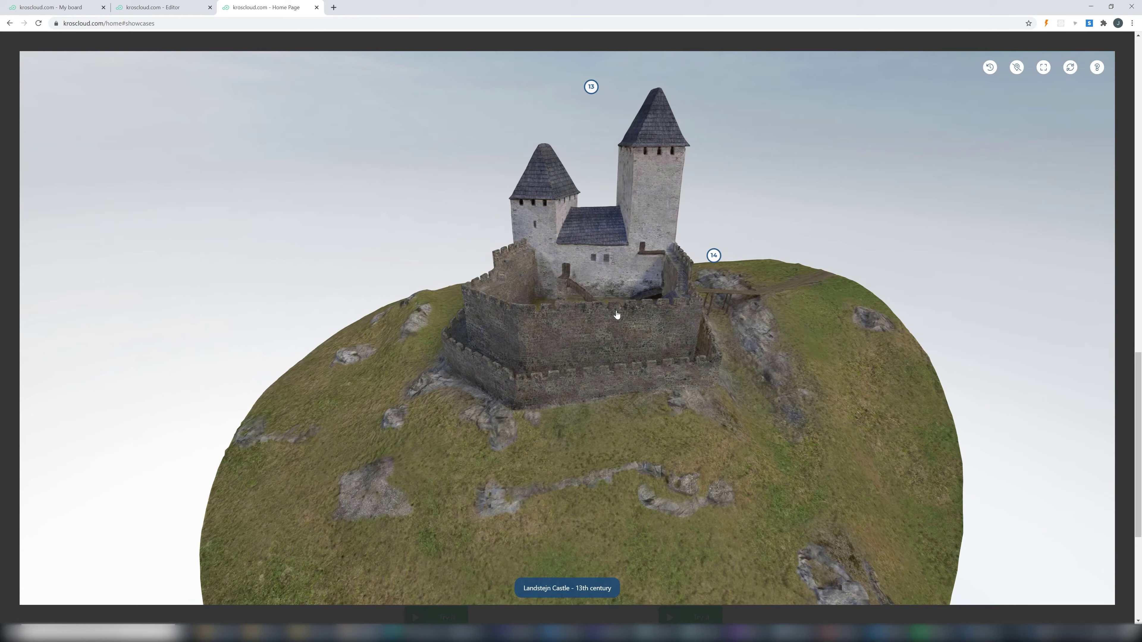
{"action": "left_click_drag", "start_coordinate": [710, 316], "coordinate": [647, 329]}
{"action": "left_click", "coordinate": [722, 277]}
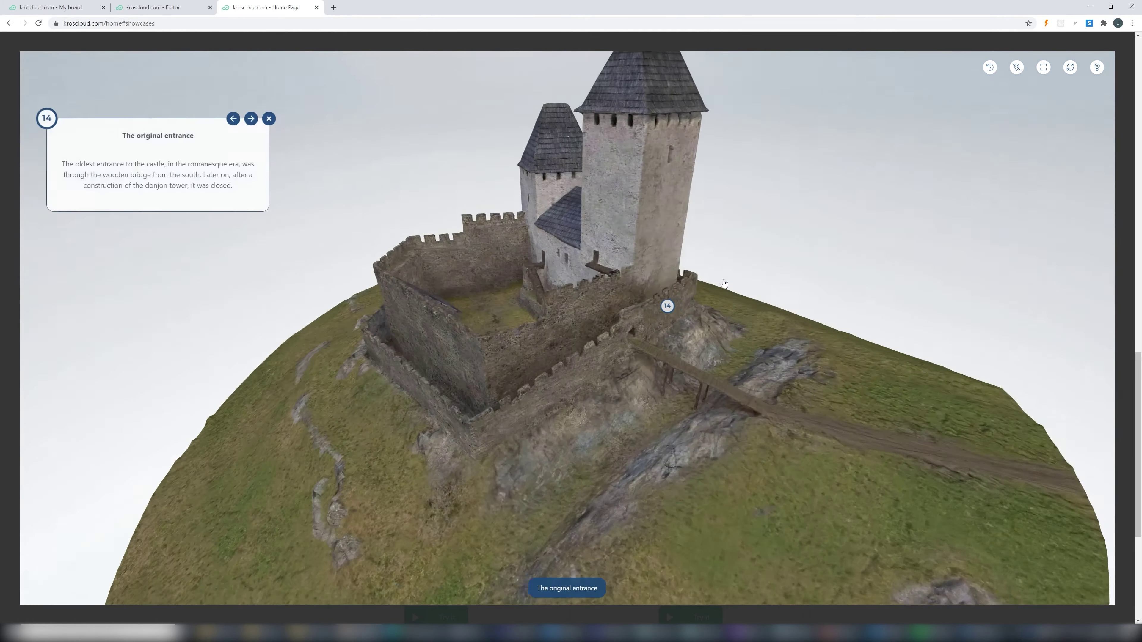
{"action": "left_click", "coordinate": [252, 119]}
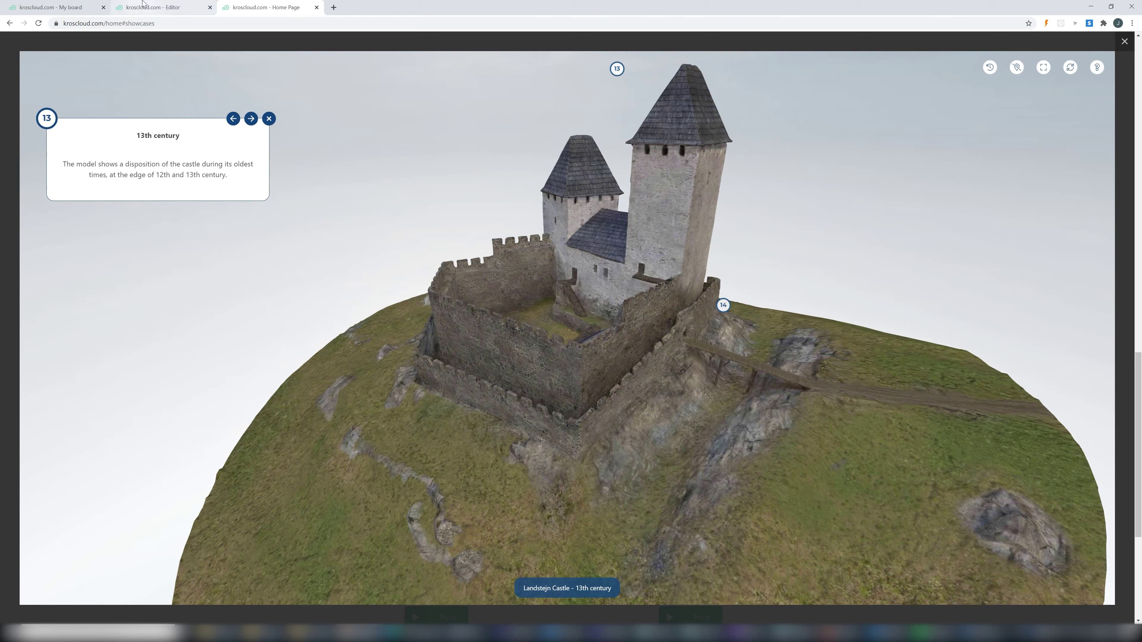
Step: Return to the scene editor, review the share link and the iFrame embed code, and close the sharing options
{"action": "left_click", "coordinate": [153, 8]}
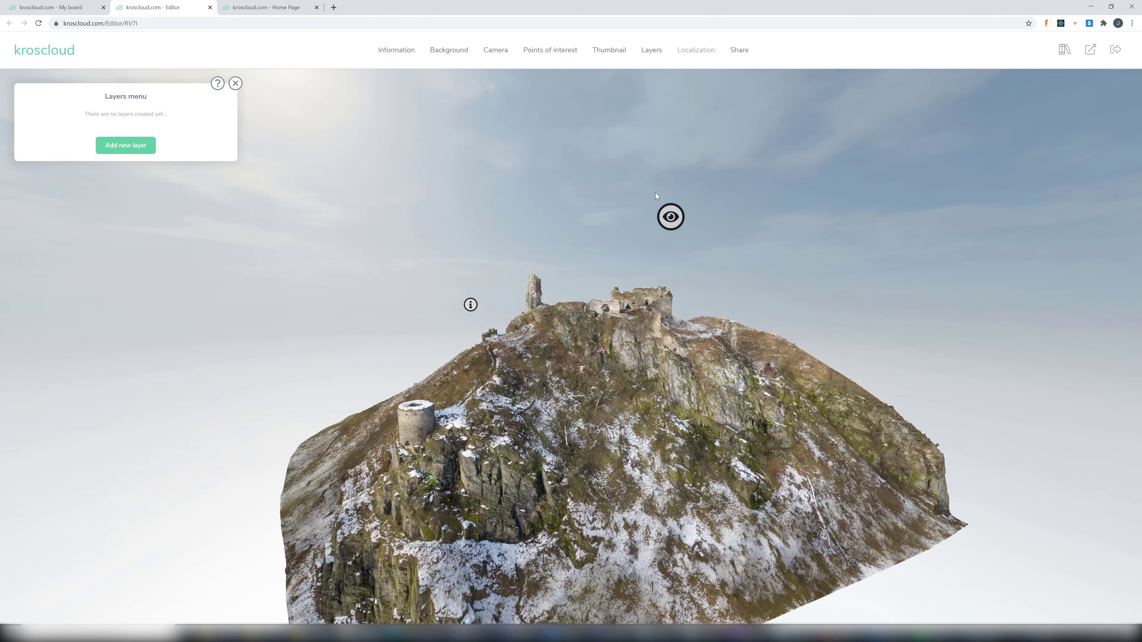
{"action": "left_click", "coordinate": [749, 52]}
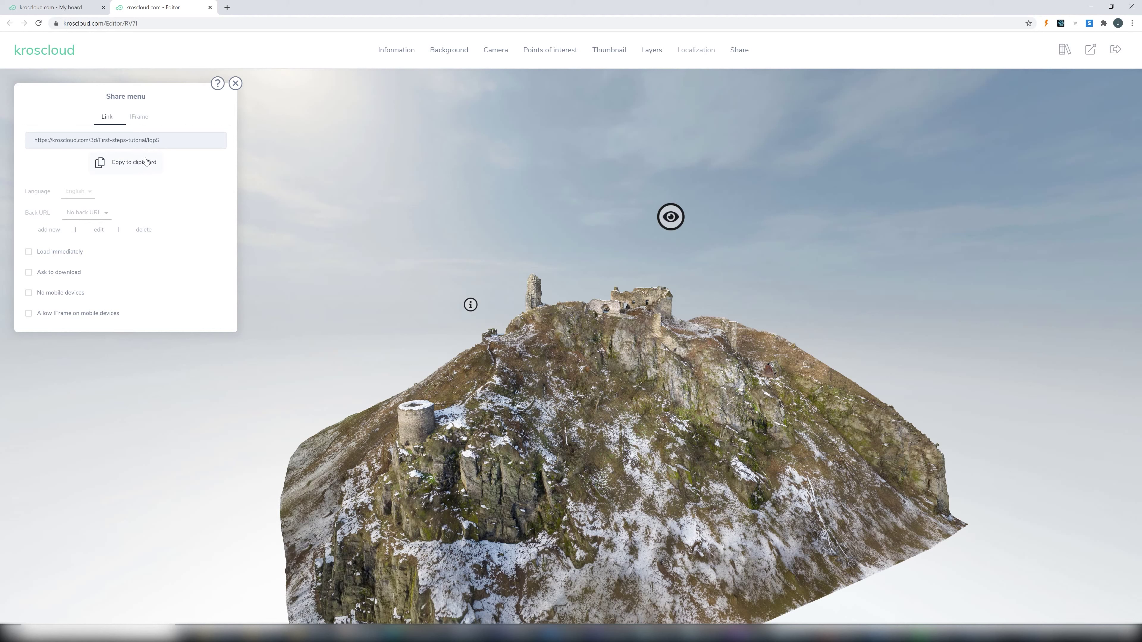
{"action": "left_click", "coordinate": [146, 117]}
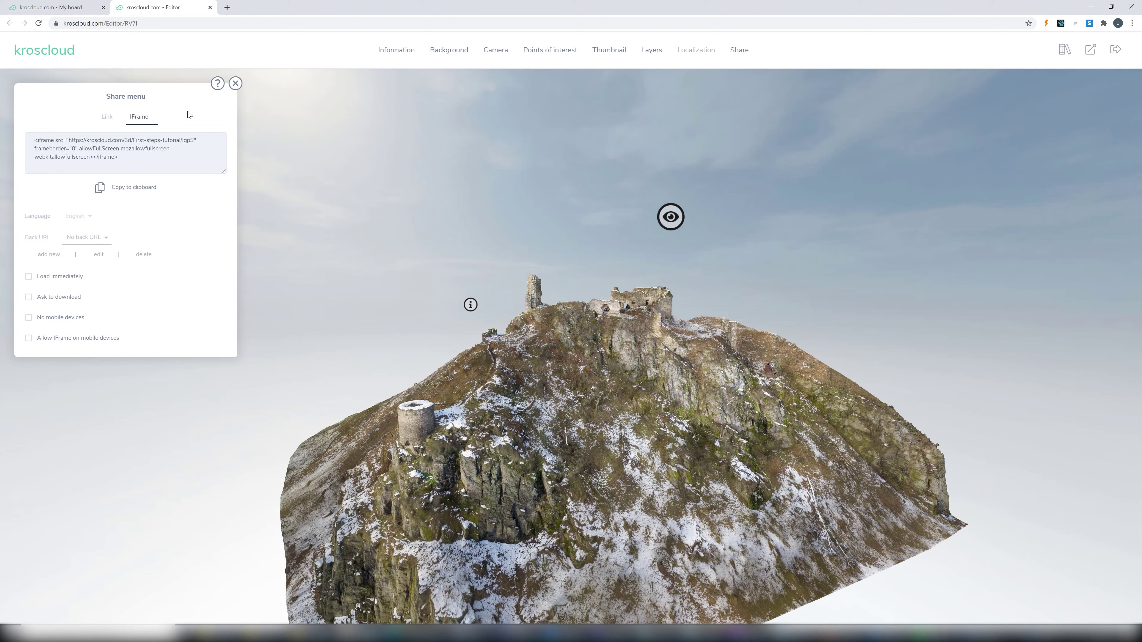
{"action": "left_click", "coordinate": [235, 83]}
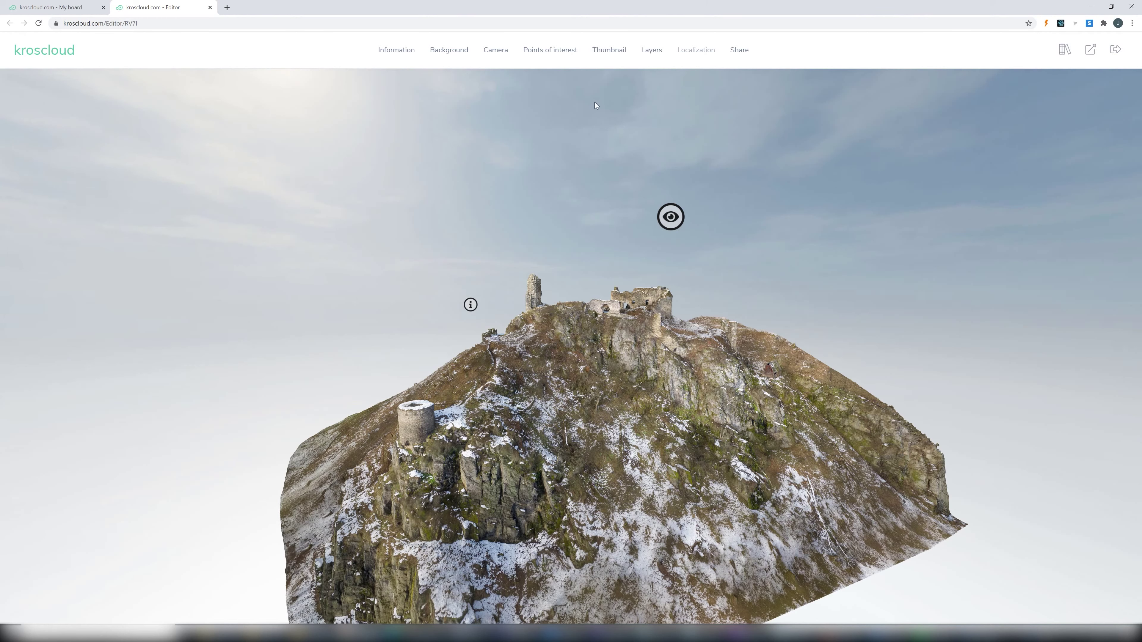
Step: Open the published First steps tutorial scene and view "Our first info point" and the hill around it
{"action": "left_click", "coordinate": [1090, 58]}
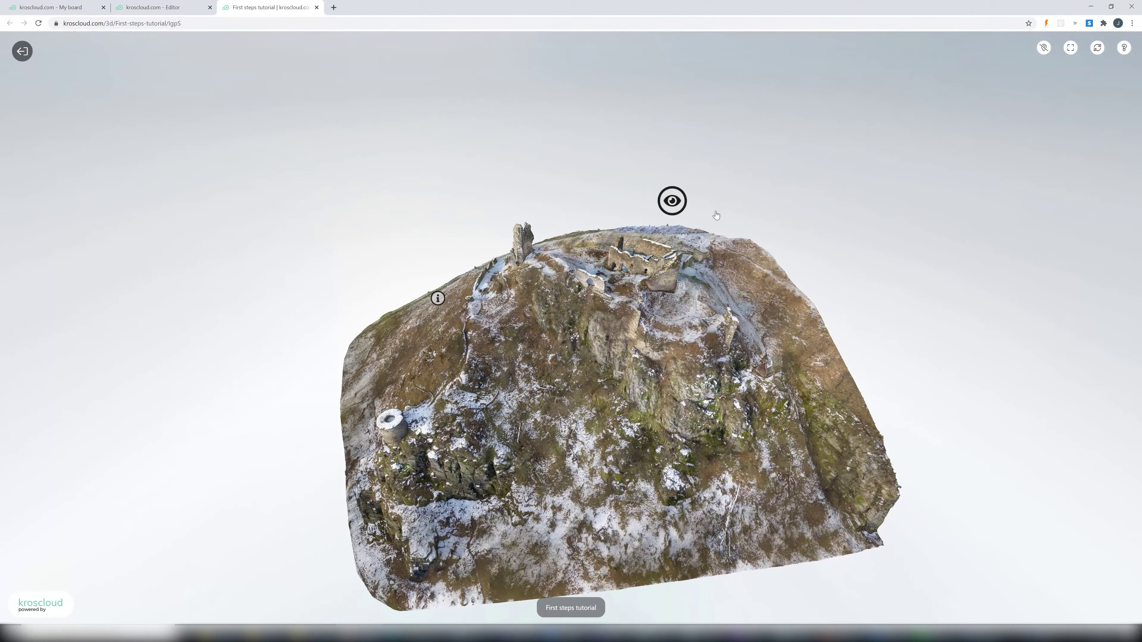
{"action": "left_click_drag", "start_coordinate": [667, 287], "coordinate": [616, 216]}
{"action": "scroll", "coordinate": [495, 208], "scroll_direction": "up", "scroll_amount": 5}
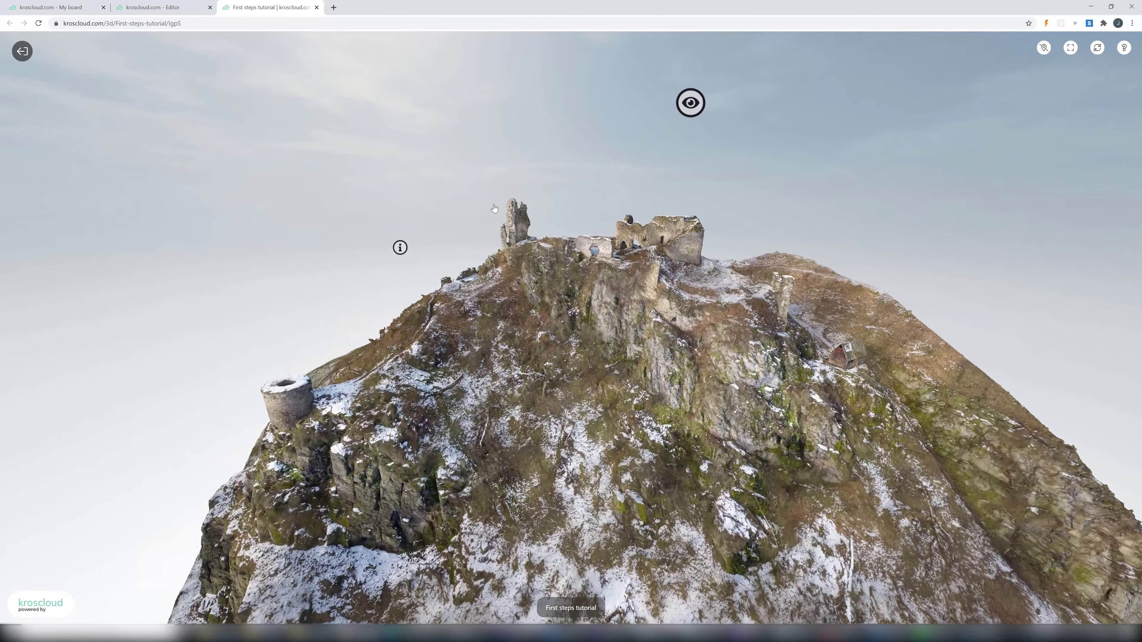
{"action": "left_click", "coordinate": [400, 247]}
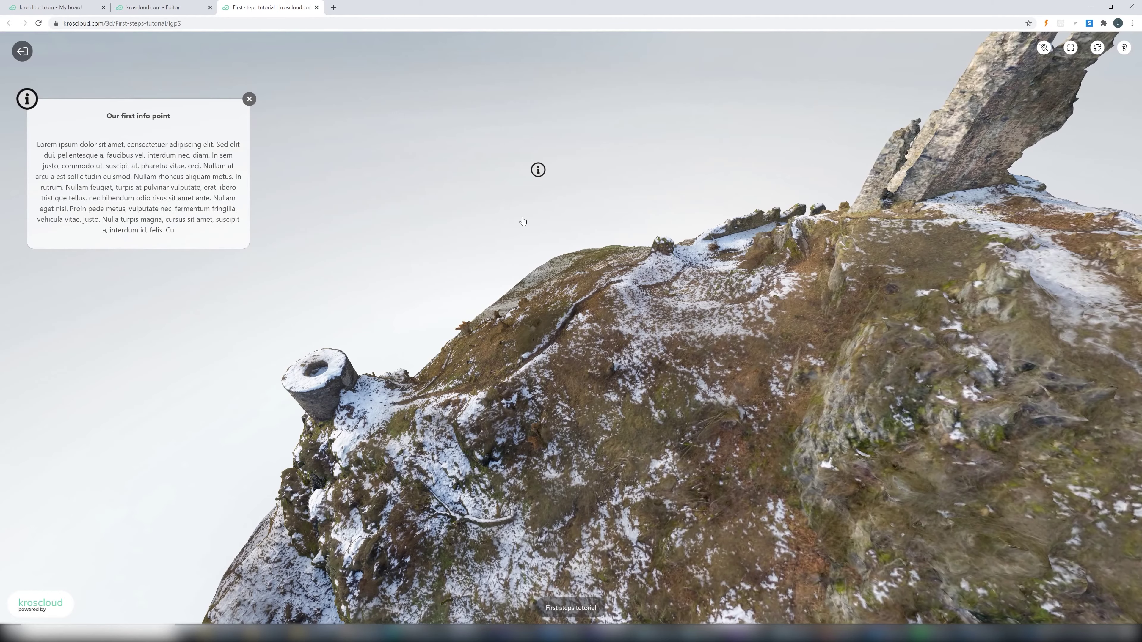
{"action": "scroll", "coordinate": [540, 351], "scroll_direction": "down", "scroll_amount": 5}
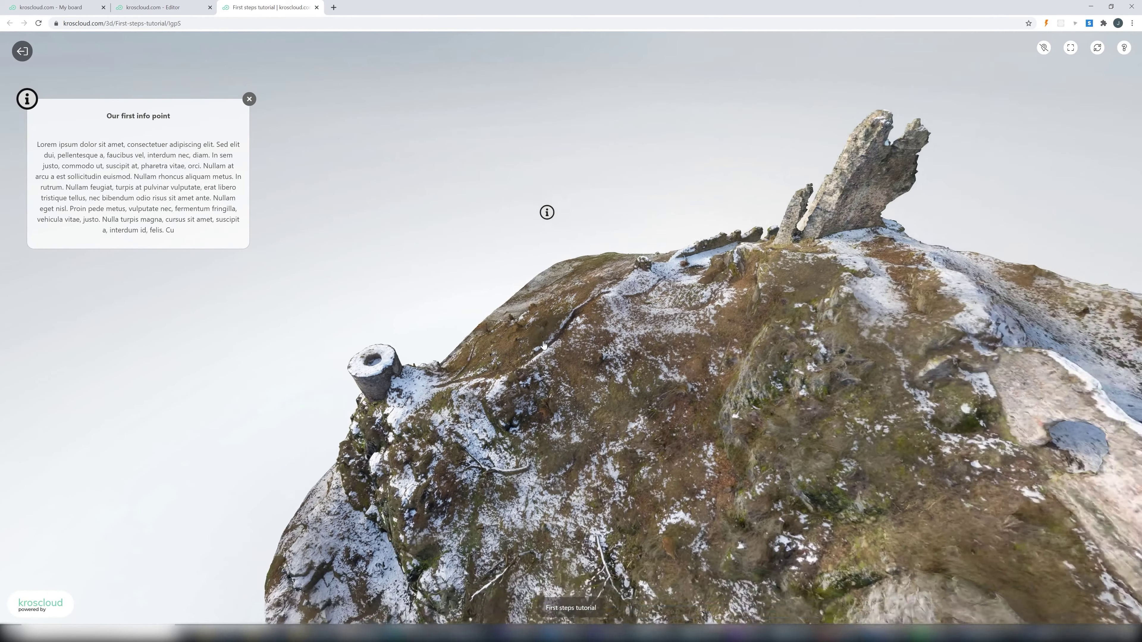
{"action": "scroll", "coordinate": [710, 363], "scroll_direction": "up", "scroll_amount": 3}
{"action": "scroll", "coordinate": [709, 363], "scroll_direction": "down", "scroll_amount": 3}
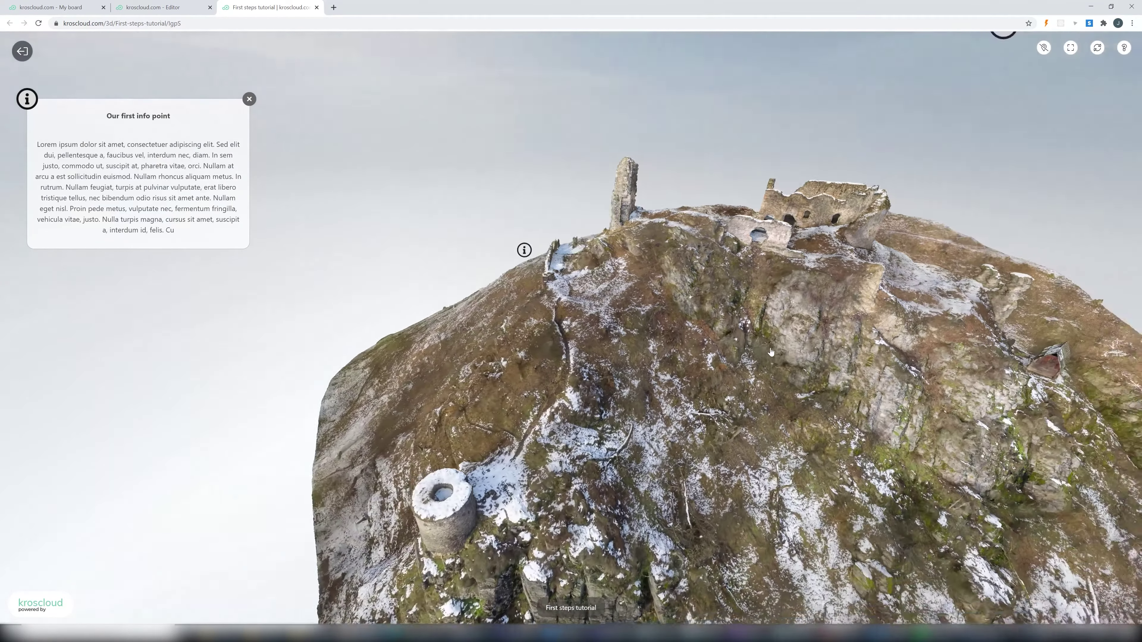
Step: Look around inside "Our first panoramic scene", close it and inspect the published model with both points from several angles
{"action": "left_click", "coordinate": [763, 95]}
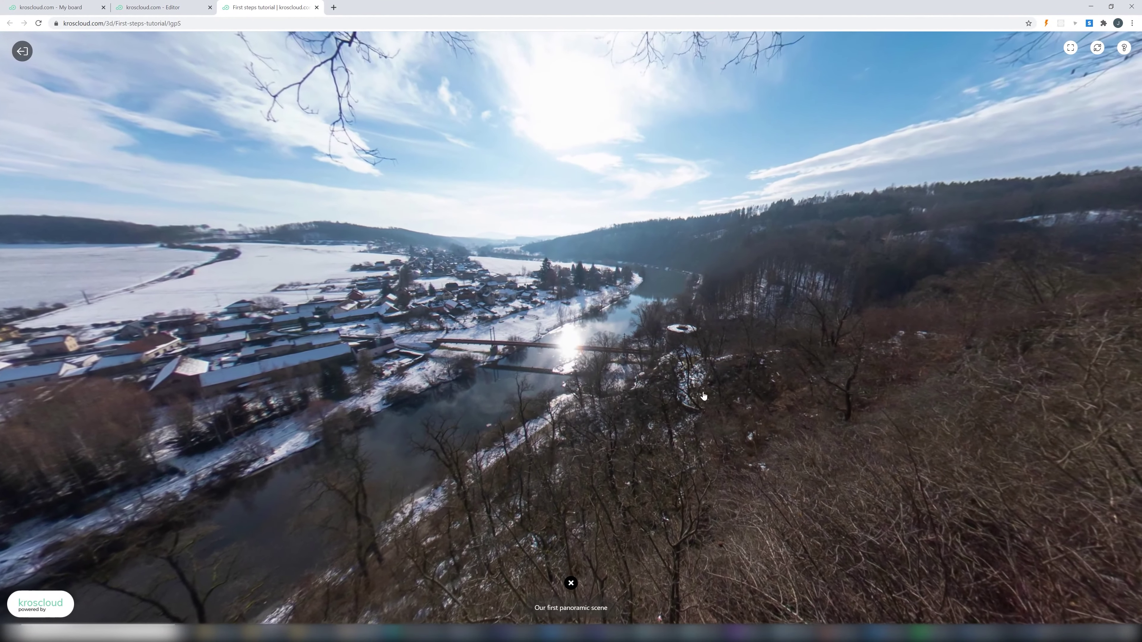
{"action": "left_click_drag", "start_coordinate": [704, 396], "coordinate": [273, 406]}
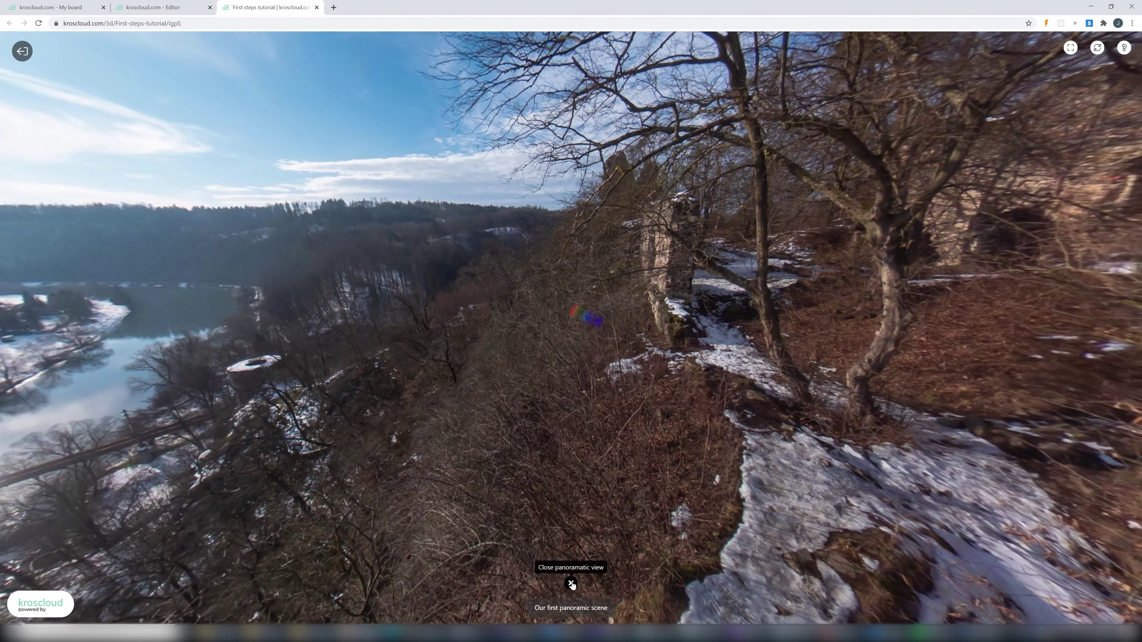
{"action": "left_click", "coordinate": [571, 583]}
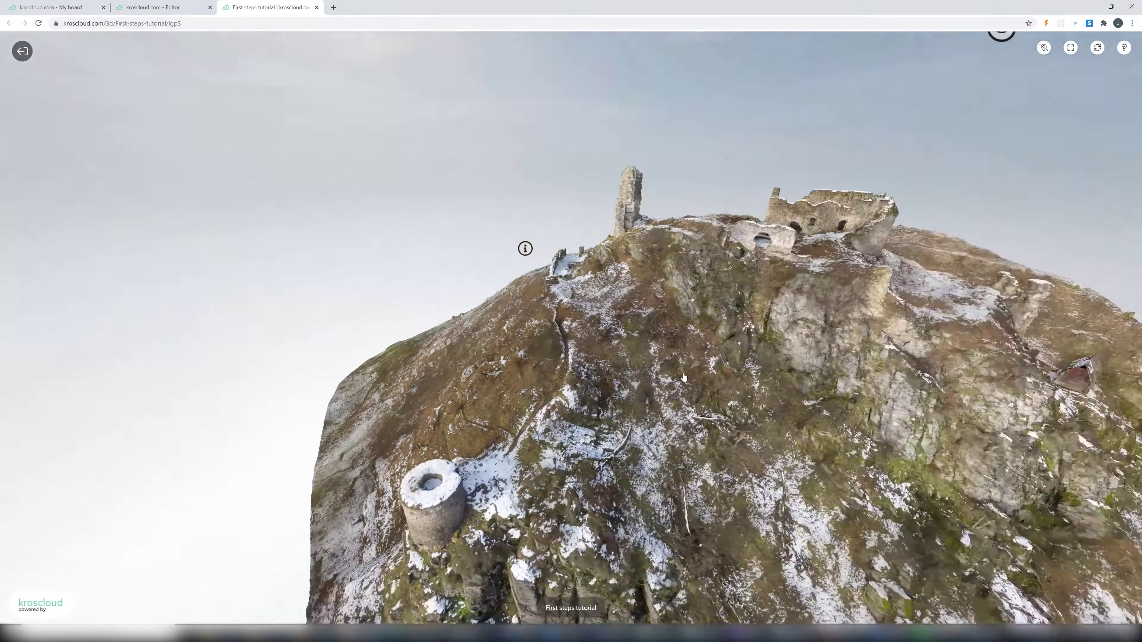
{"action": "scroll", "coordinate": [695, 369], "scroll_direction": "down", "scroll_amount": 3}
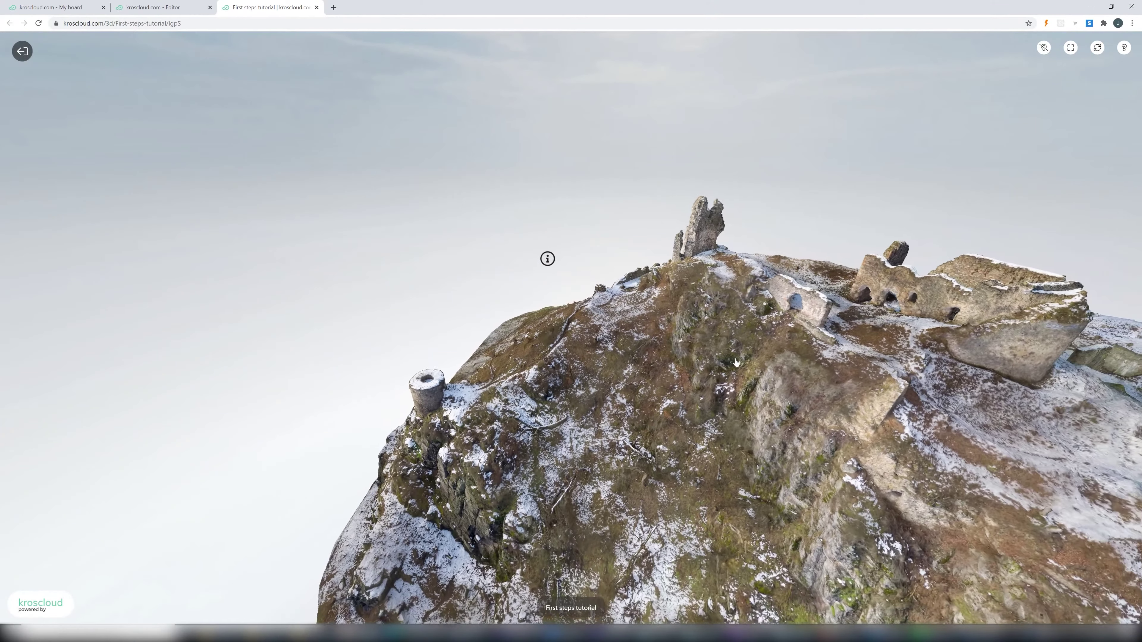
{"action": "left_click_drag", "start_coordinate": [694, 370], "coordinate": [576, 359]}
{"action": "scroll", "coordinate": [576, 359], "scroll_direction": "down", "scroll_amount": 3}
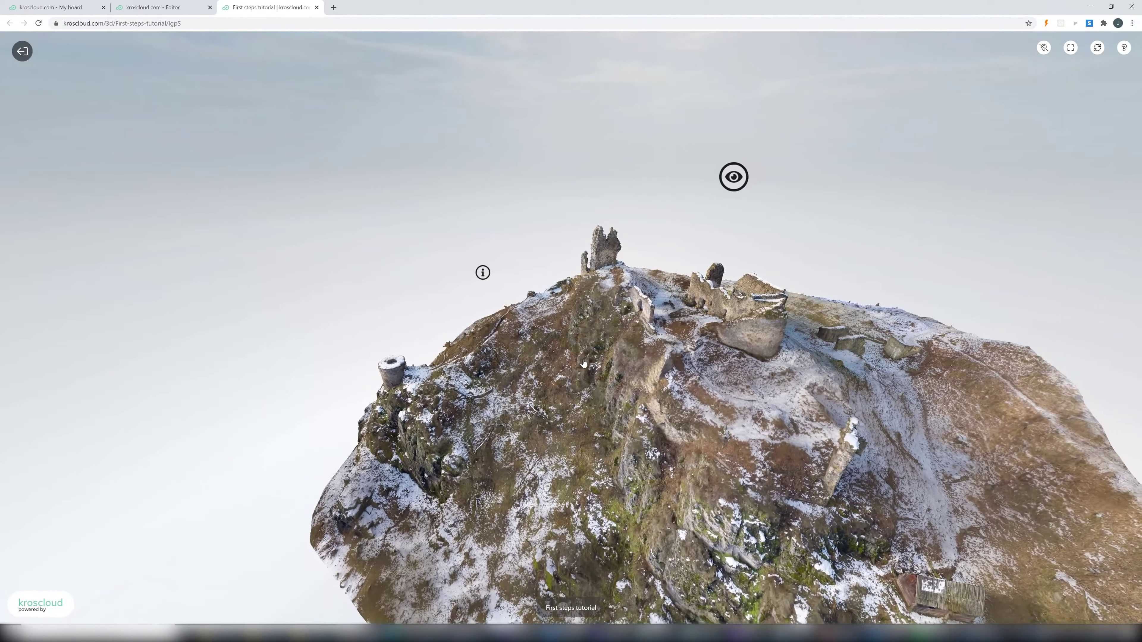
{"action": "left_click_drag", "start_coordinate": [620, 379], "coordinate": [660, 377]}
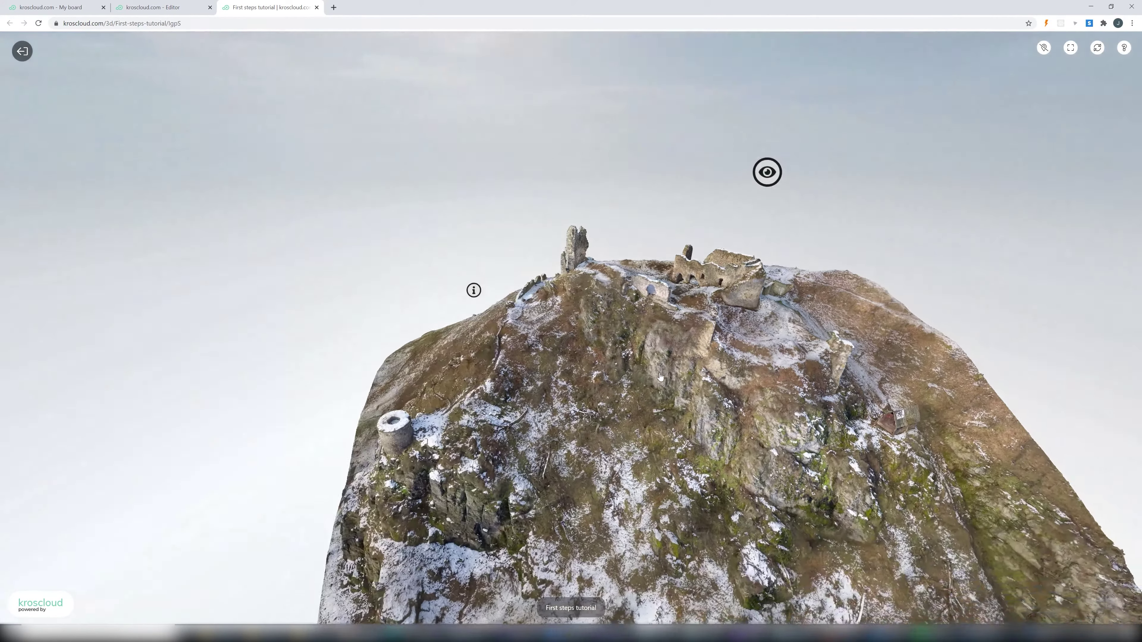